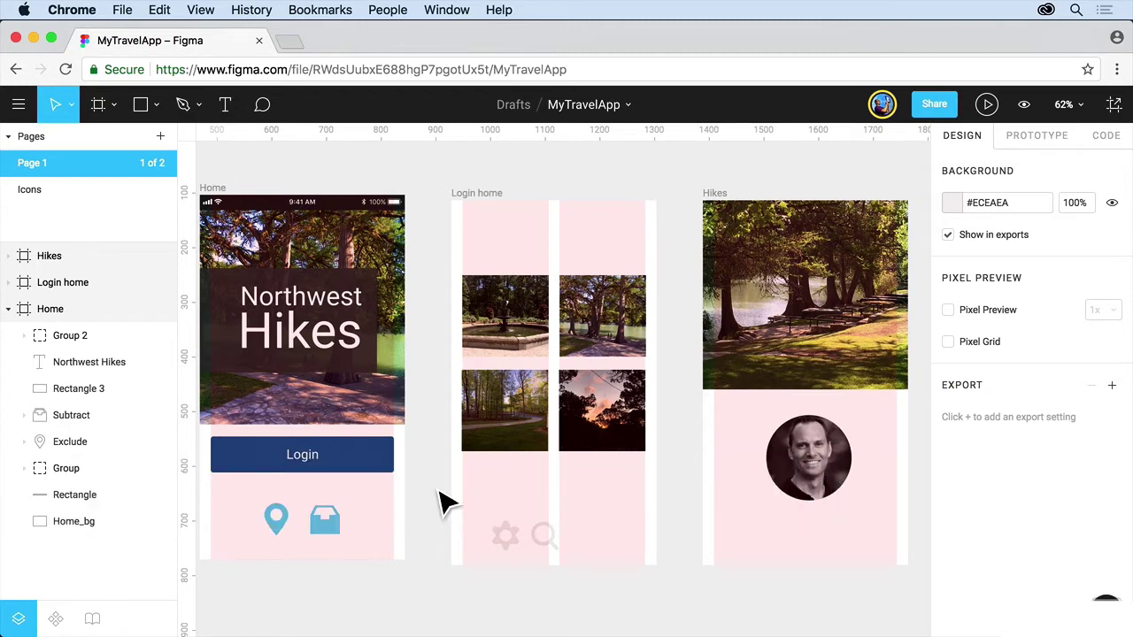
# - Combine the Home frame's 9:41 AM status bar group and background rectangle into one component
pyautogui.click(302, 221)
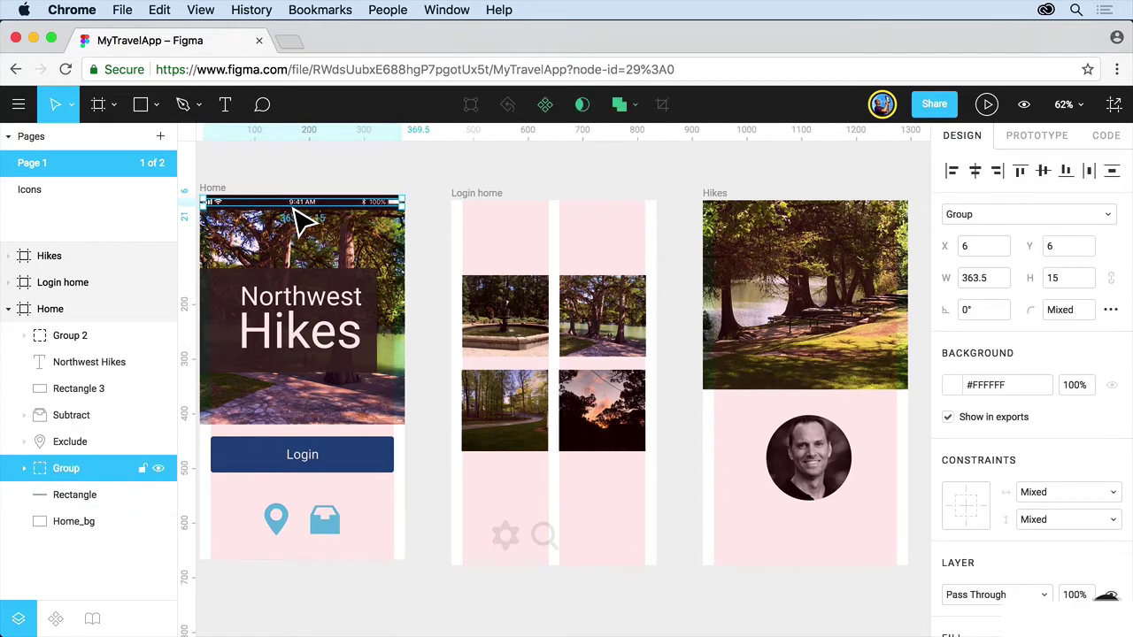
pyautogui.hotkey('shift', '2')
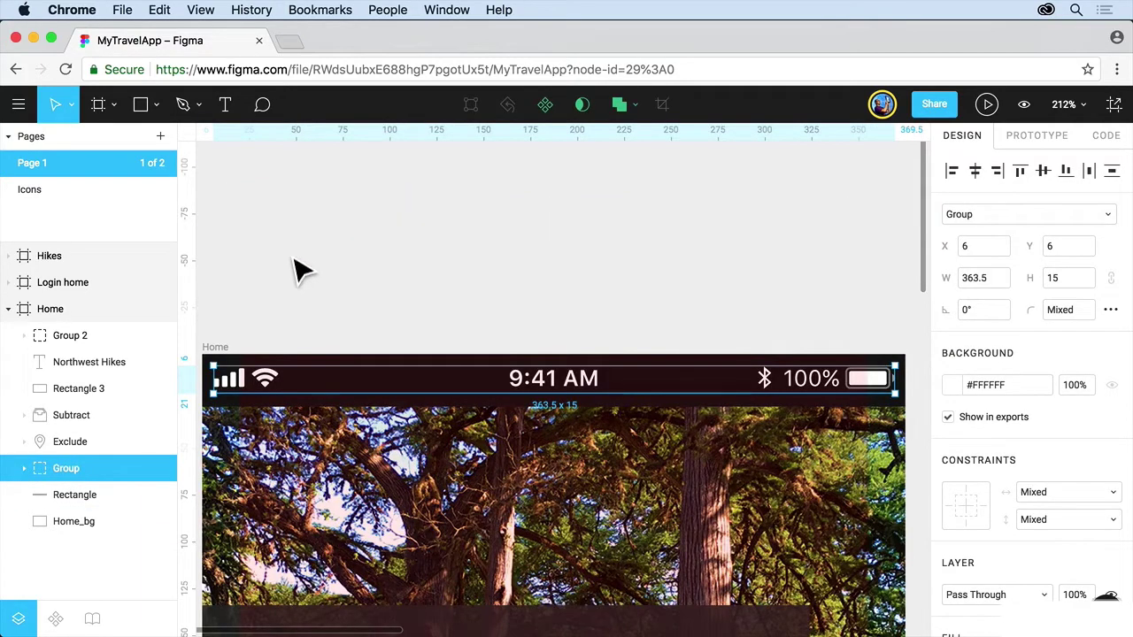
pyautogui.keyDown('shift'); pyautogui.click(304, 373); pyautogui.keyUp('shift')
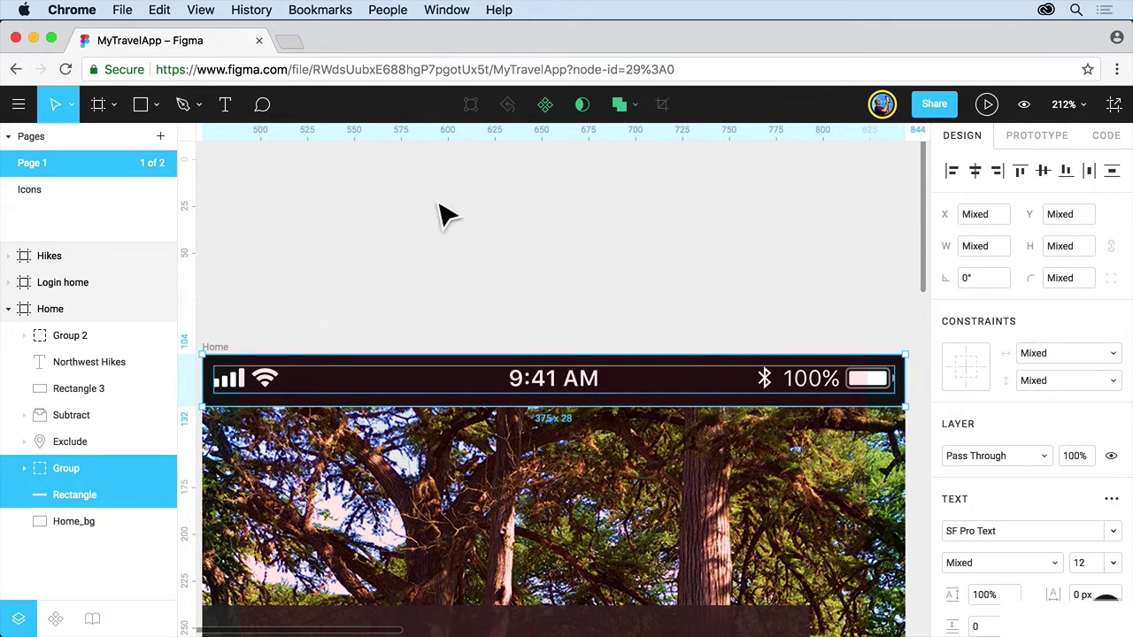
pyautogui.click(546, 106)
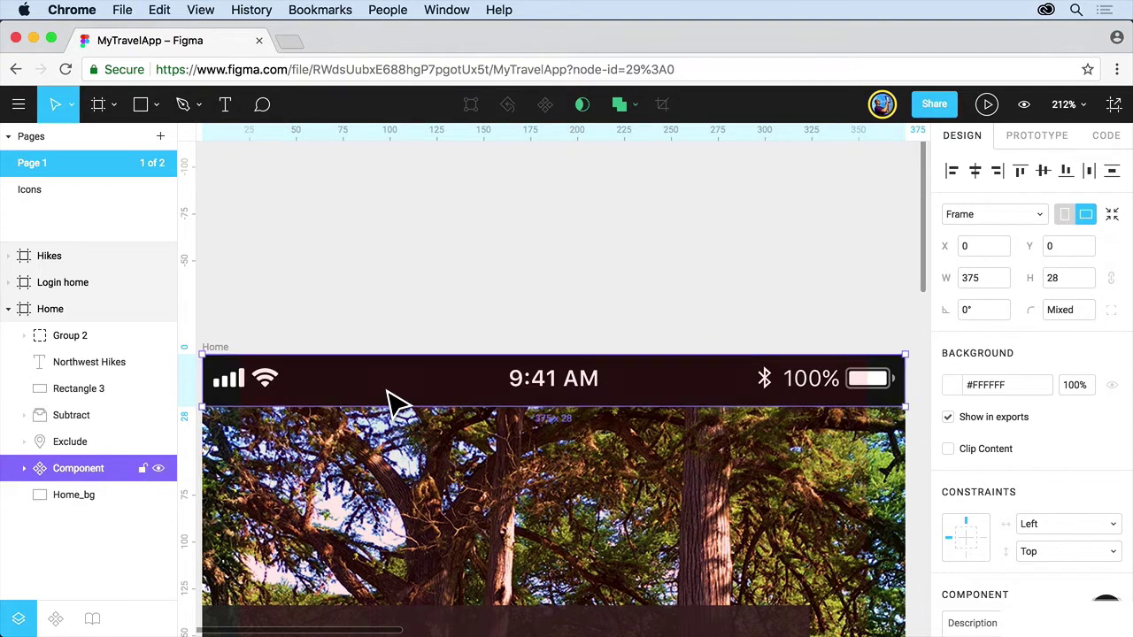
# - Paste status-bar component instances into the Login home and Hikes frames
pyautogui.hotkey('shift', '1')
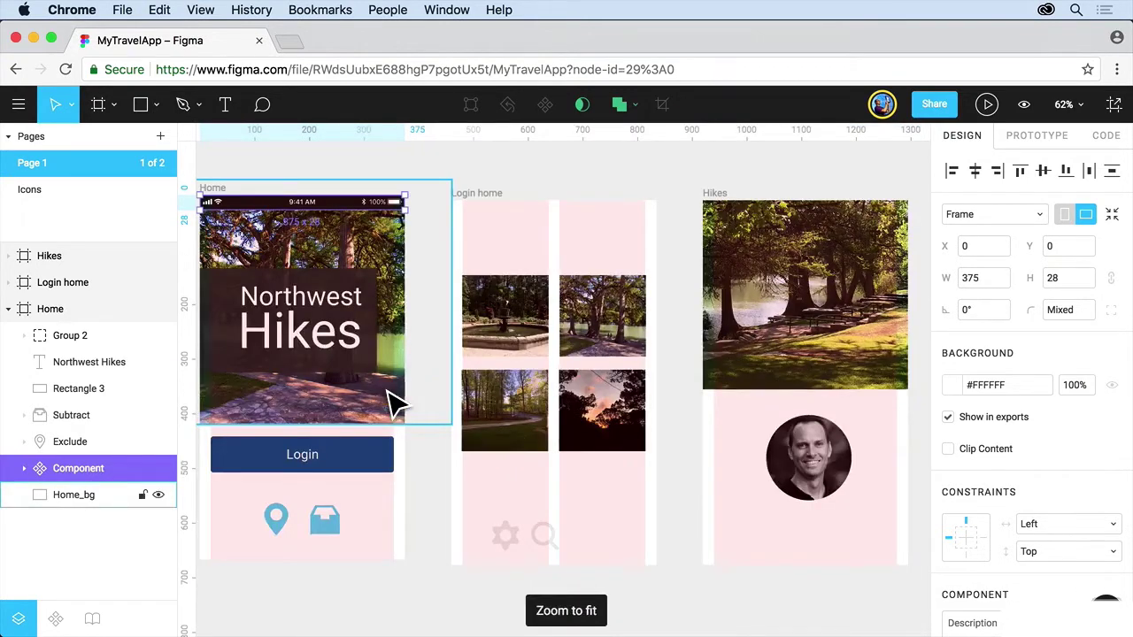
pyautogui.click(492, 204)
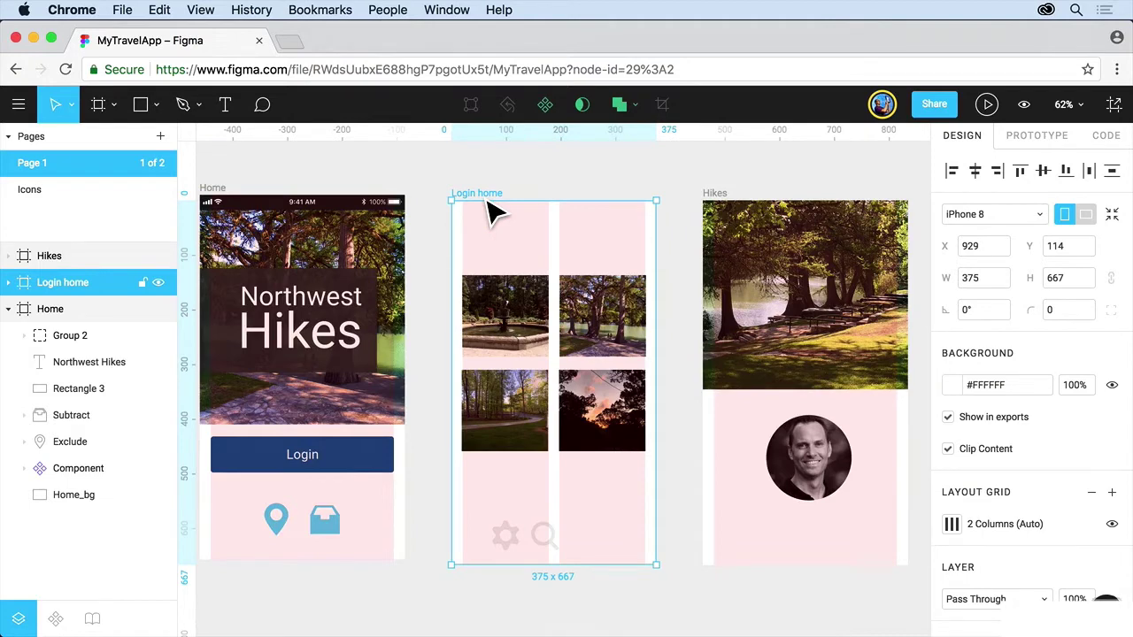
pyautogui.press('super+v')
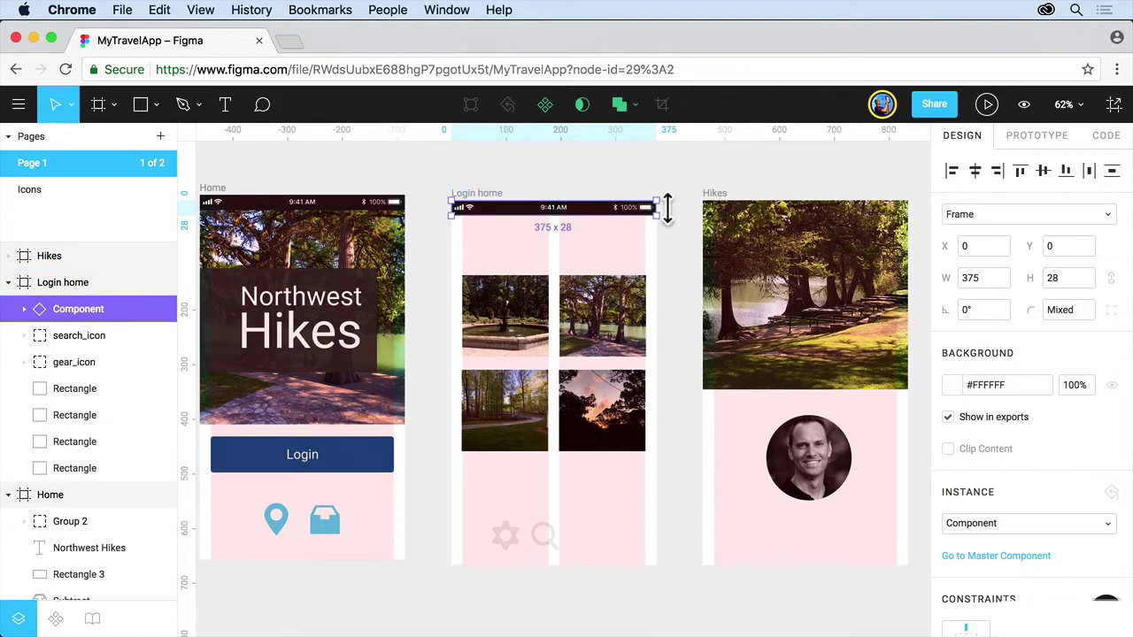
pyautogui.click(719, 202)
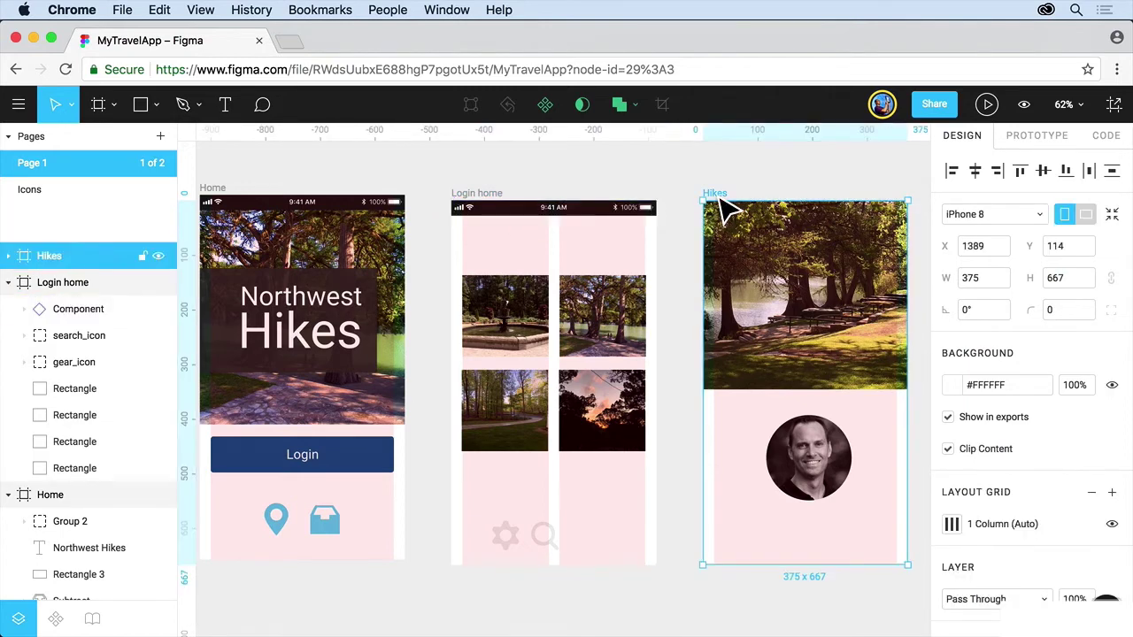
pyautogui.press('super+v')
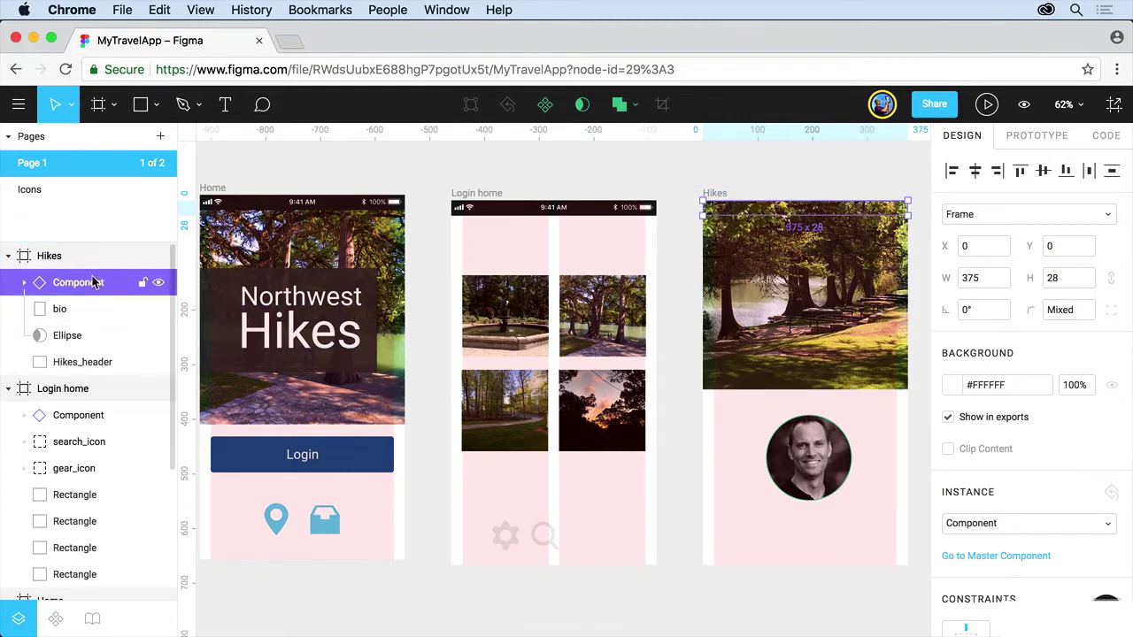
# - Move the Hikes status bar layer below the Ellipse and nudge the Home frame down to align
pyautogui.moveTo(91, 285); pyautogui.dragTo(89, 342)
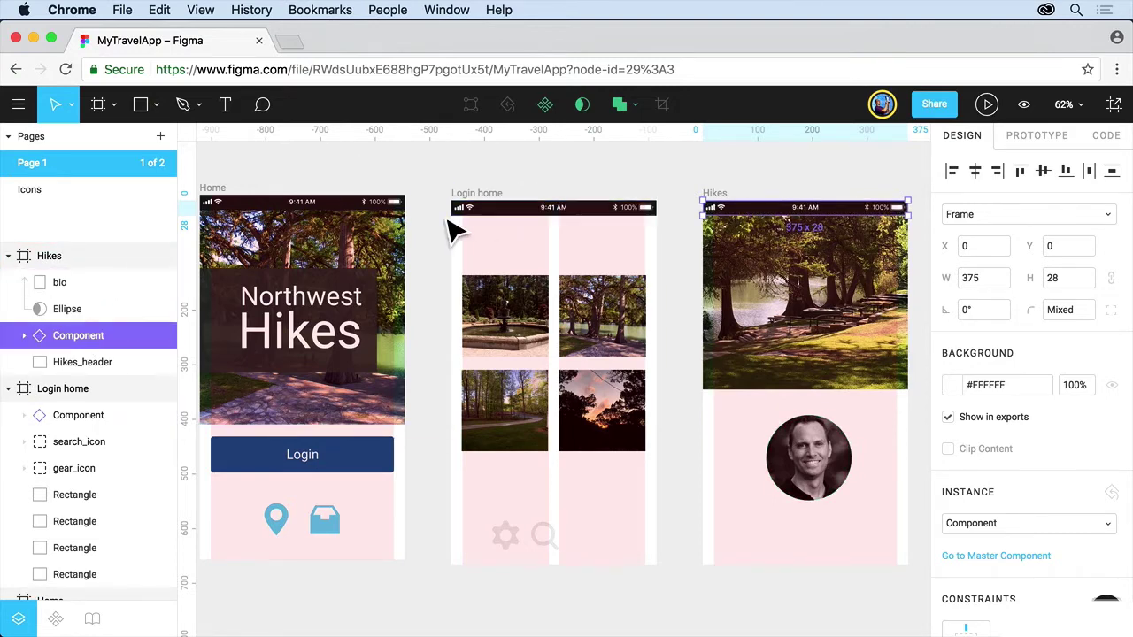
pyautogui.moveTo(237, 197)
pyautogui.mouseDown()
pyautogui.moveTo(222, 202)
pyautogui.moveTo(240, 227)
pyautogui.moveTo(223, 207)
pyautogui.moveTo(239, 202)
pyautogui.mouseUp()
pyautogui.click(253, 180)
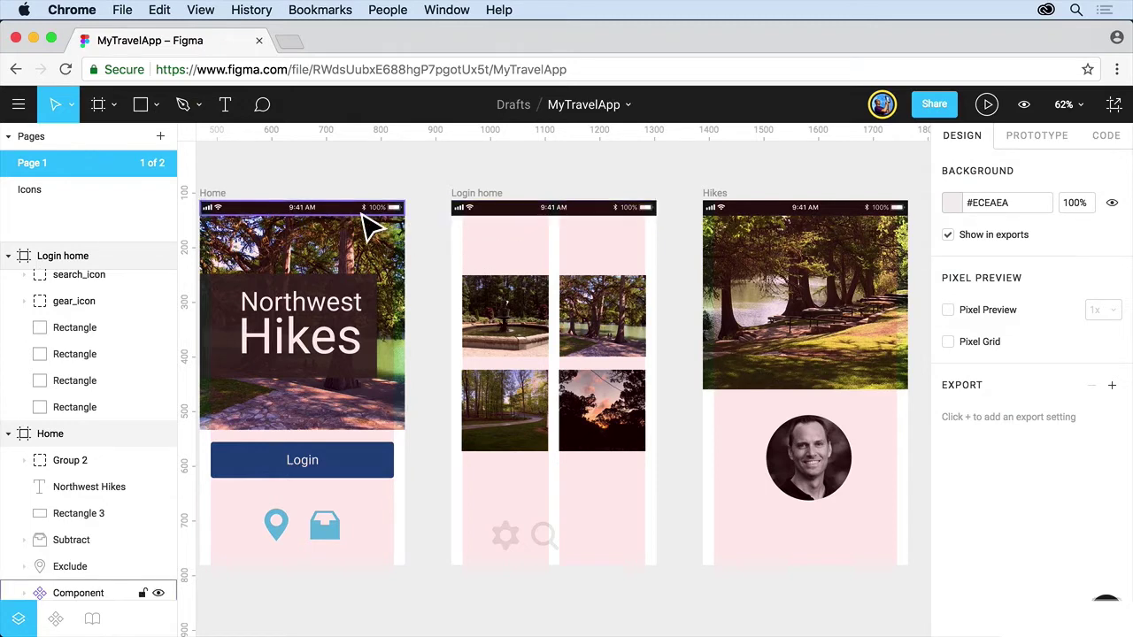
# - From the Login home status-bar instance, jump to its master component in the Home frame
pyautogui.click(569, 222)
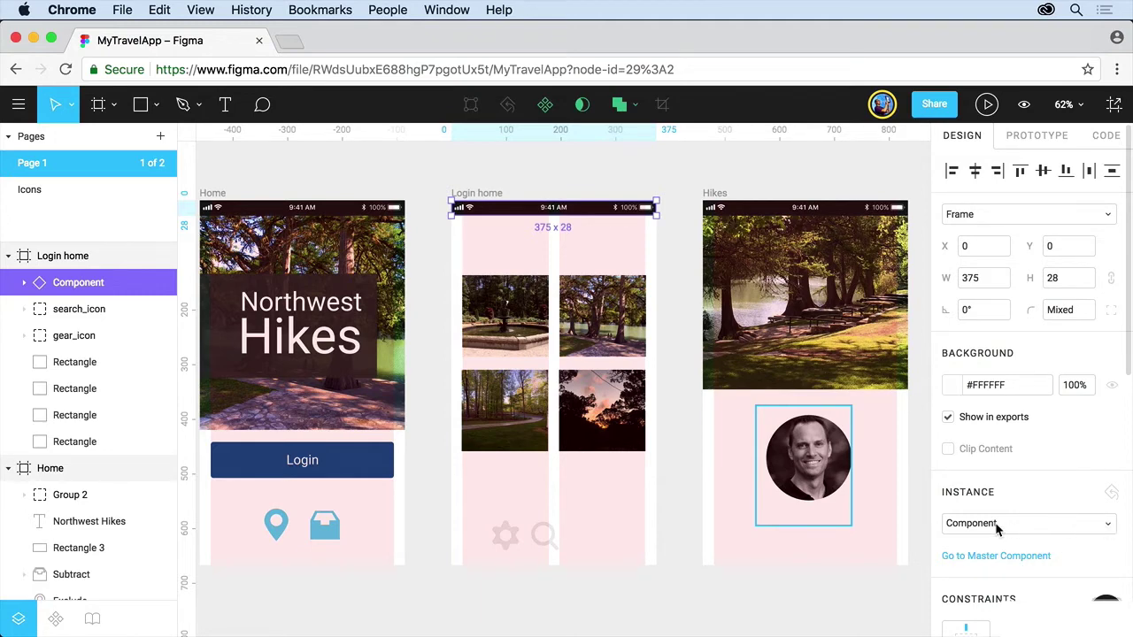
pyautogui.click(1105, 523)
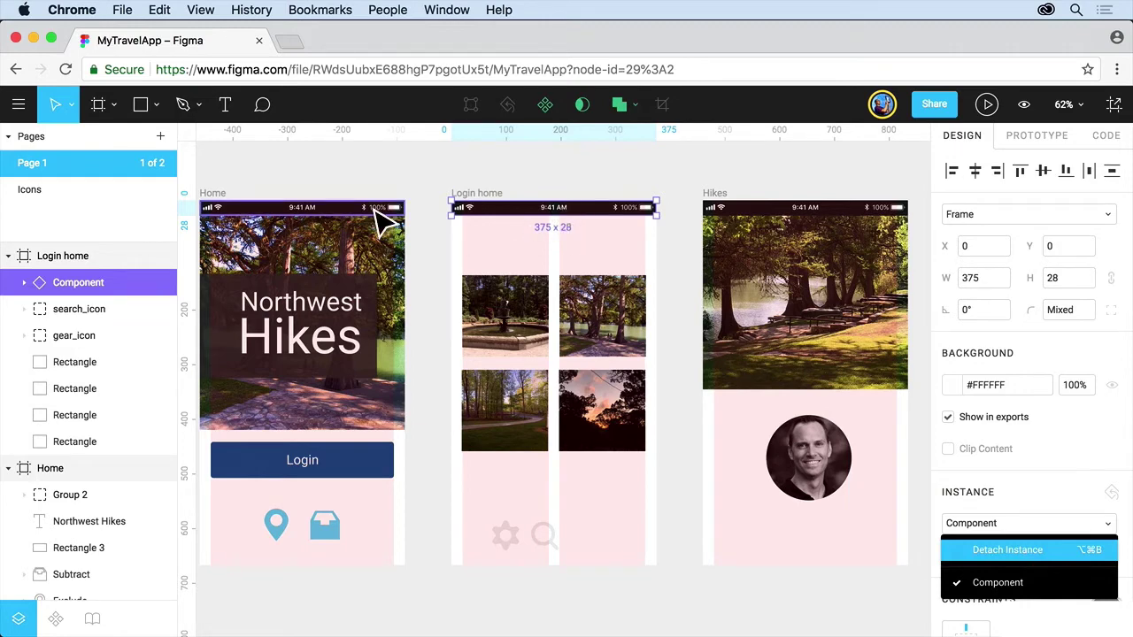
pyautogui.click(416, 181)
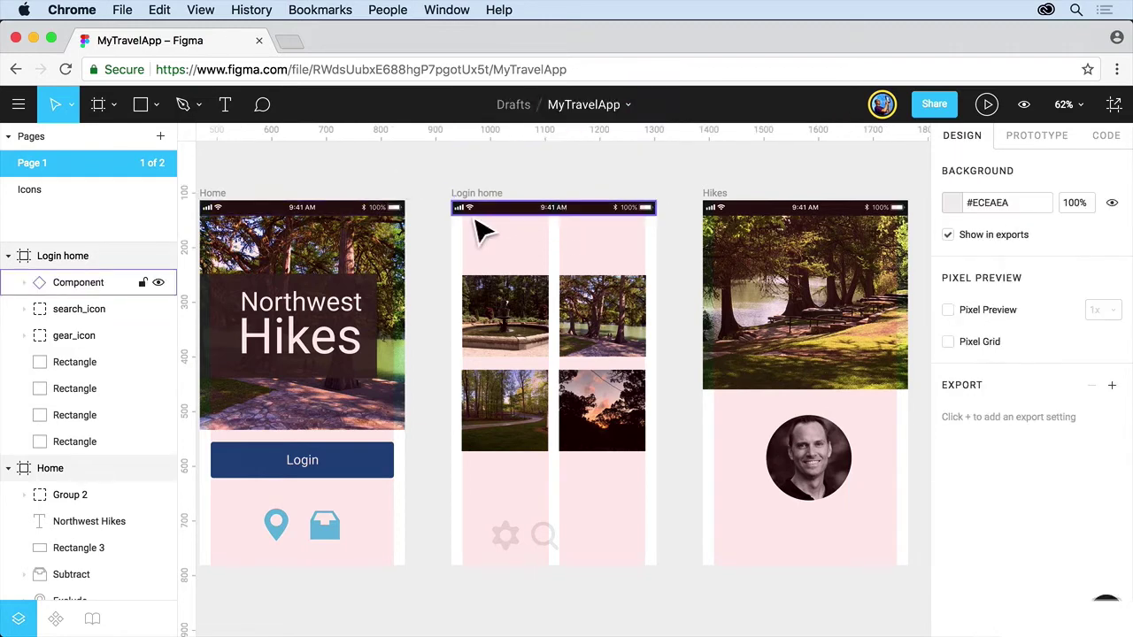
pyautogui.click(483, 217)
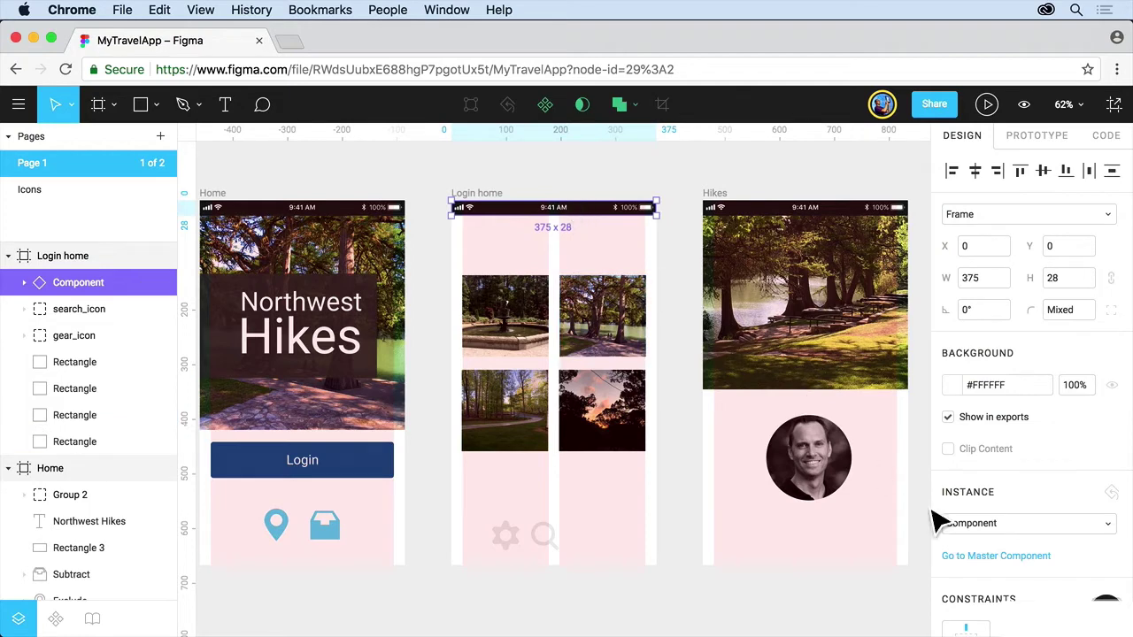
pyautogui.click(985, 557)
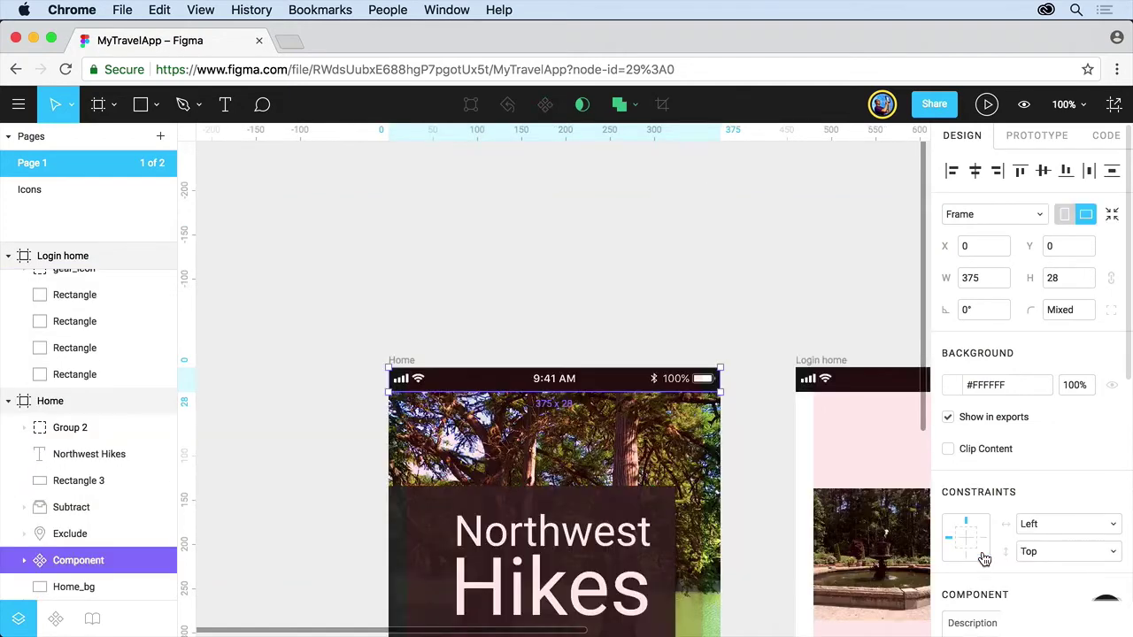
# - Change the master status bar time text from 9:41 to 10:35
pyautogui.keyDown('super'); pyautogui.click(553, 390); pyautogui.keyUp('super')
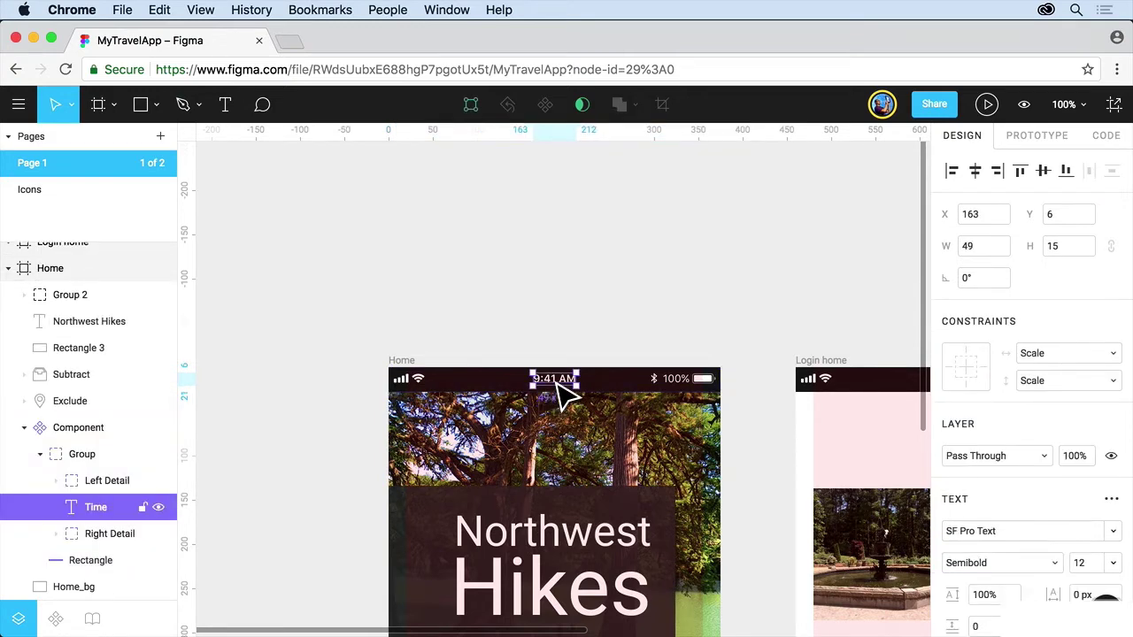
pyautogui.doubleClick(558, 386)
pyautogui.press('Left')
pyautogui.press('Left')
pyautogui.press('Left')
pyautogui.press('Left')
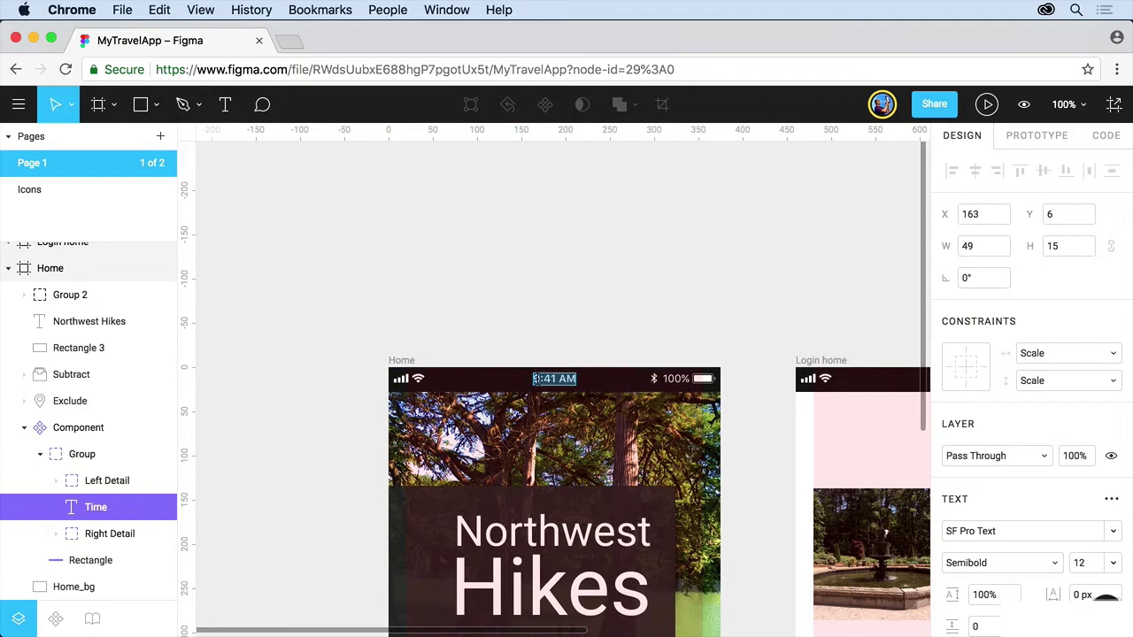
pyautogui.hotkey('shift', 'Right')
pyautogui.write('10')
pyautogui.press('BackSpace')
pyautogui.press('BackSpace')
pyautogui.write('35')
pyautogui.press('Escape')
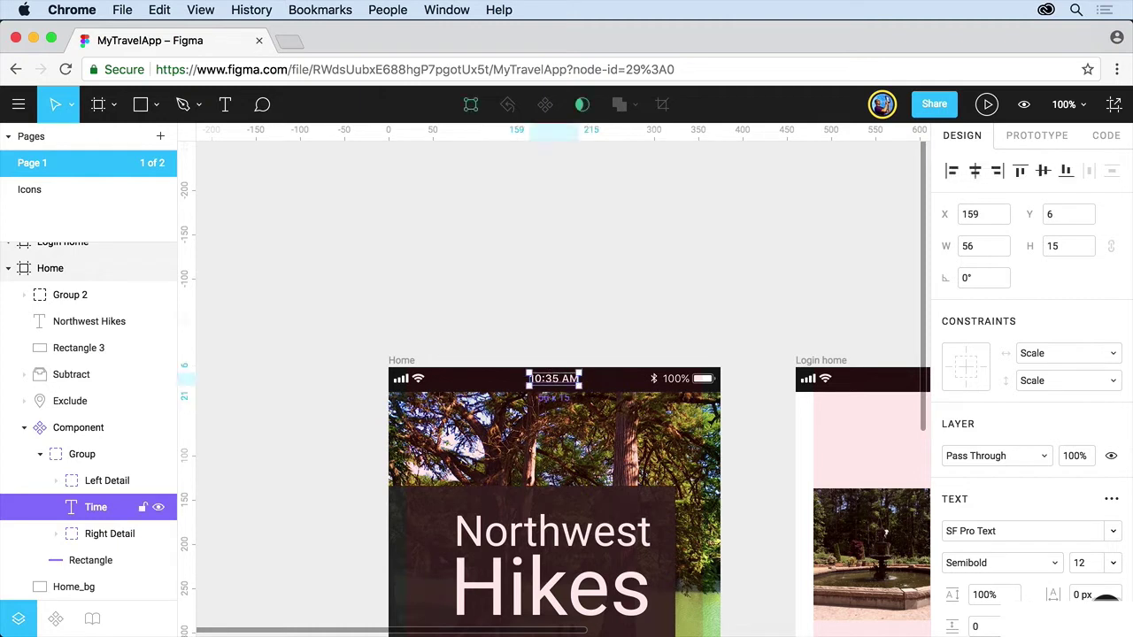
pyautogui.press('Escape')
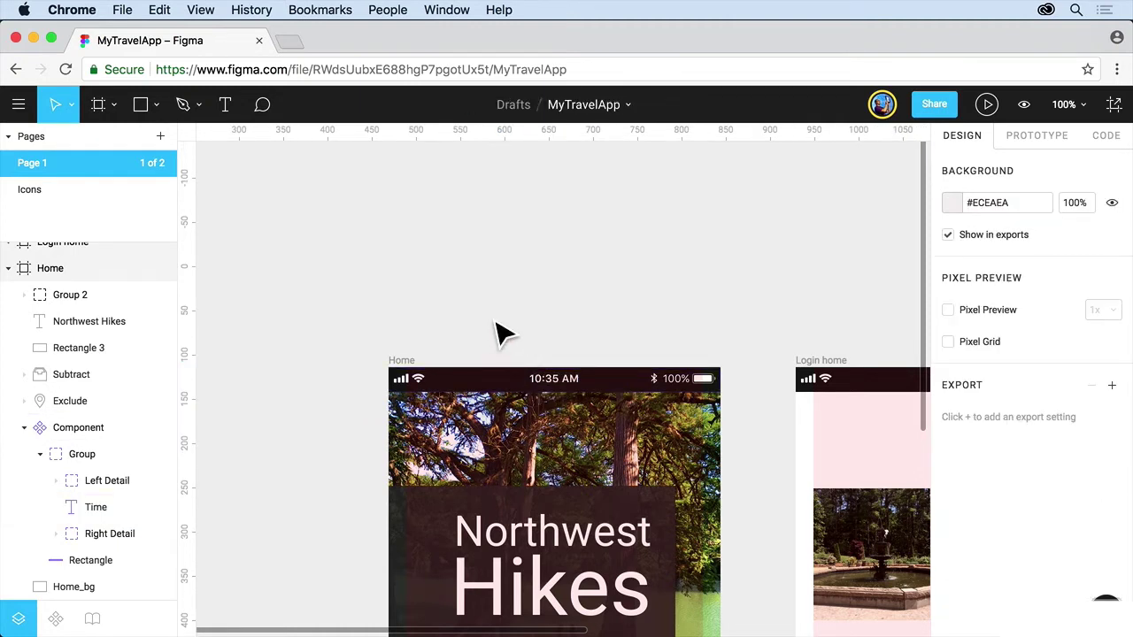
# - Pan across the canvas to check the Login home and Hikes status bars show 10:35
pyautogui.press('space')
pyautogui.moveTo(747, 291); pyautogui.dragTo(486, 257)
pyautogui.moveTo(658, 263); pyautogui.dragTo(392, 222)
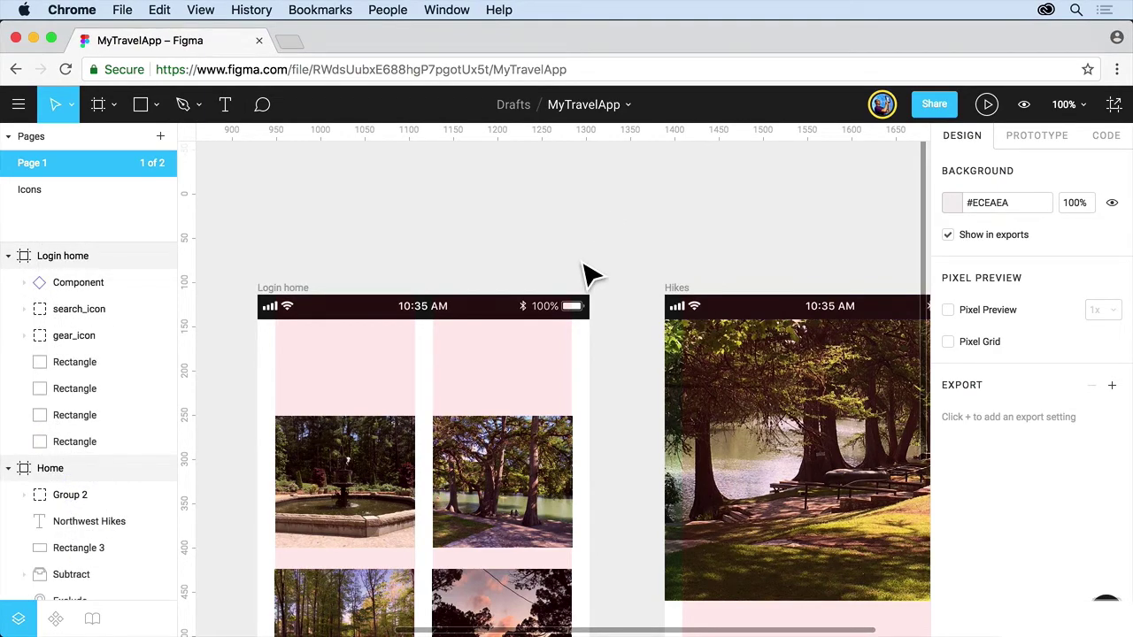
# - Turn the Login button group into a component
pyautogui.scroll(-10, 589, 275)
pyautogui.hscroll(-10, 589, 274)
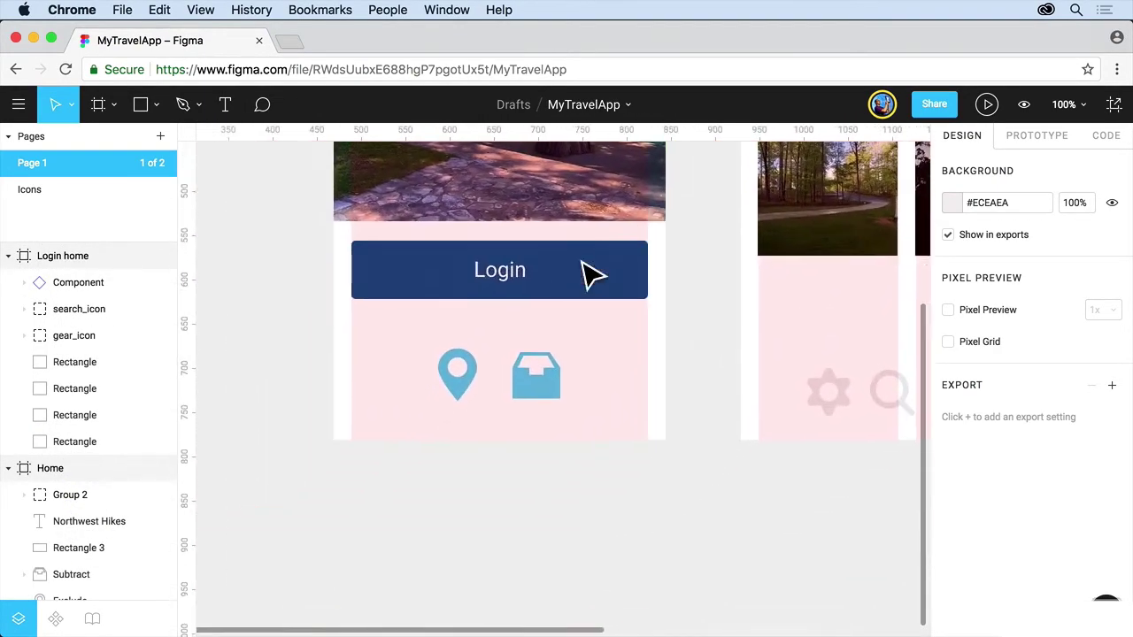
pyautogui.click(522, 288)
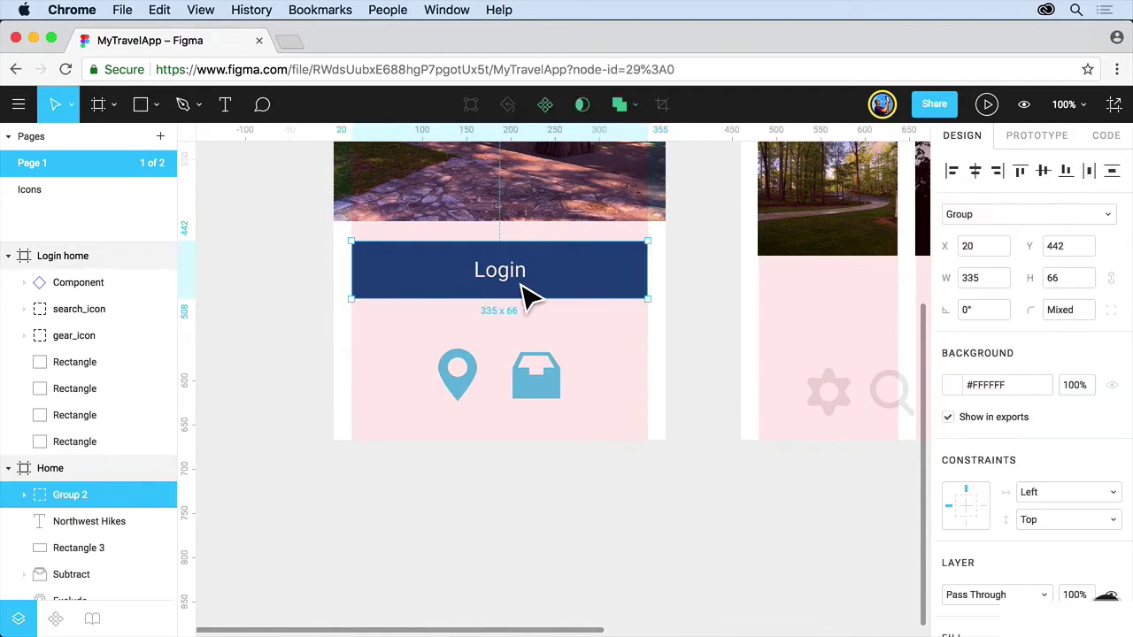
pyautogui.click(546, 106)
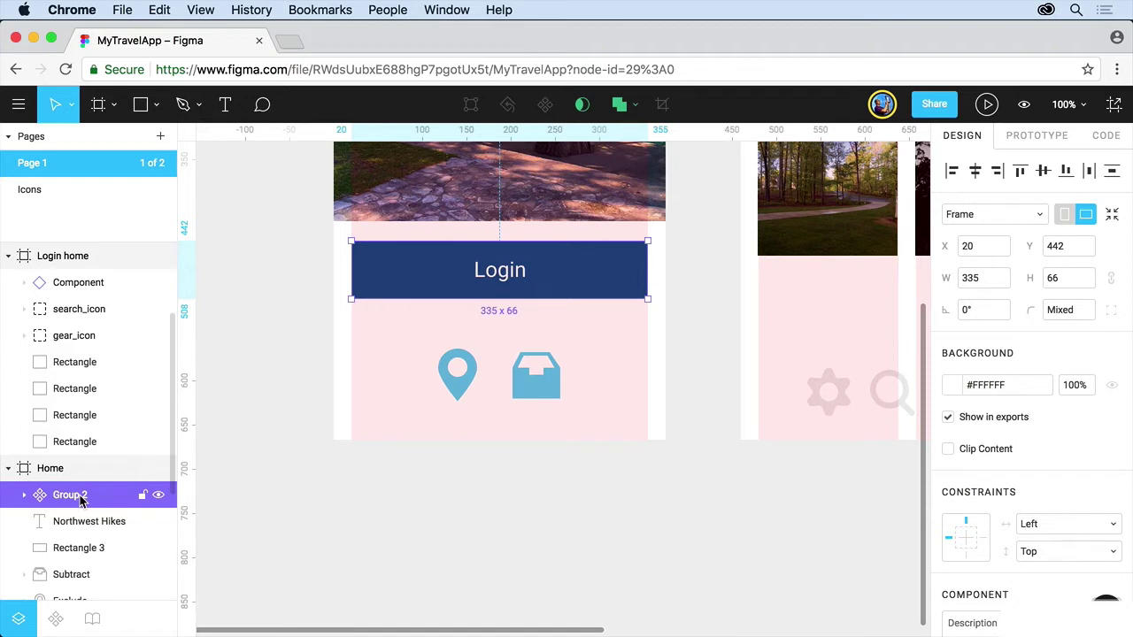
# - Place a second Login button instance from Components directly below the first on Home
pyautogui.click(56, 619)
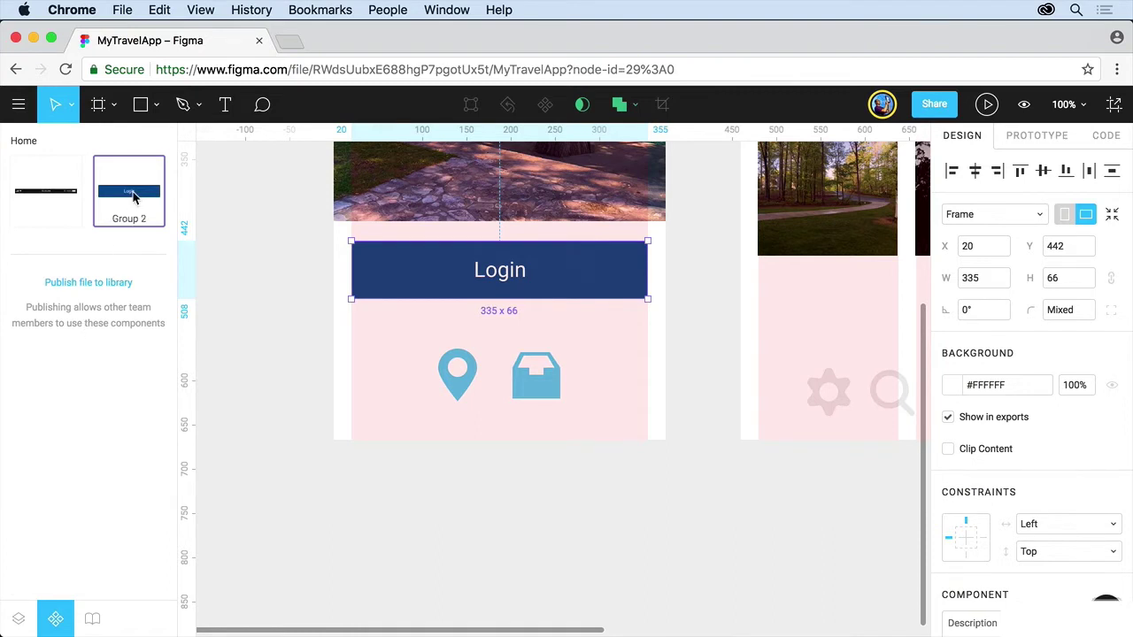
pyautogui.moveTo(133, 197); pyautogui.dragTo(399, 374)
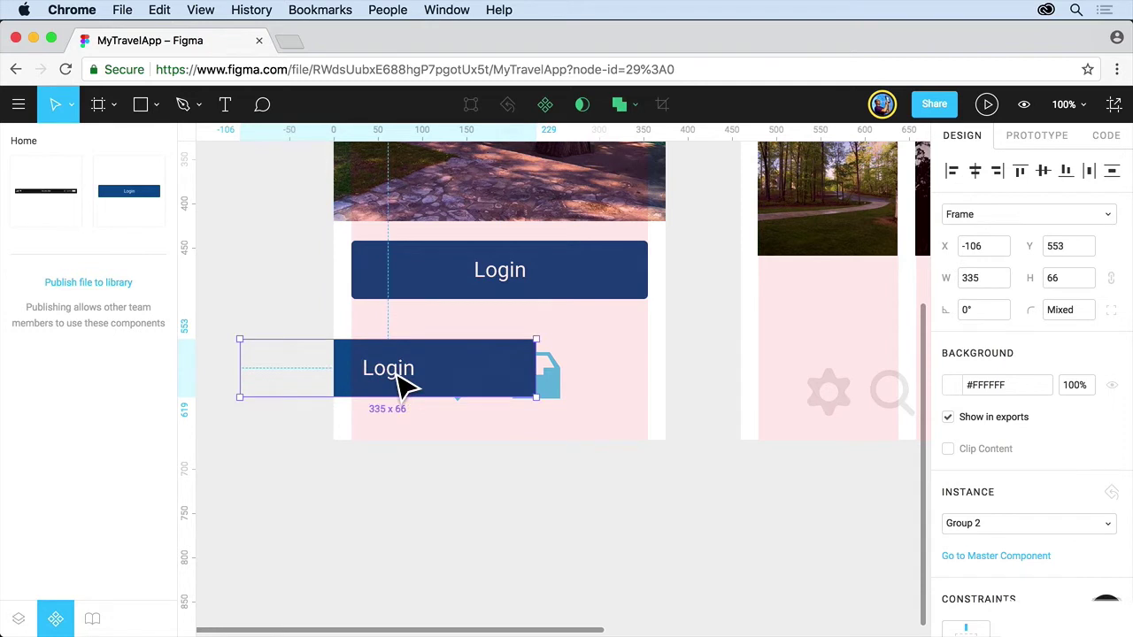
pyautogui.moveTo(397, 375); pyautogui.dragTo(511, 348)
# - Move the inbox and map-pin icons into Login home and lower the second button slightly
pyautogui.moveTo(547, 406); pyautogui.dragTo(835, 362)
pyautogui.moveTo(478, 407); pyautogui.dragTo(903, 362)
pyautogui.moveTo(571, 341); pyautogui.dragTo(570, 355)
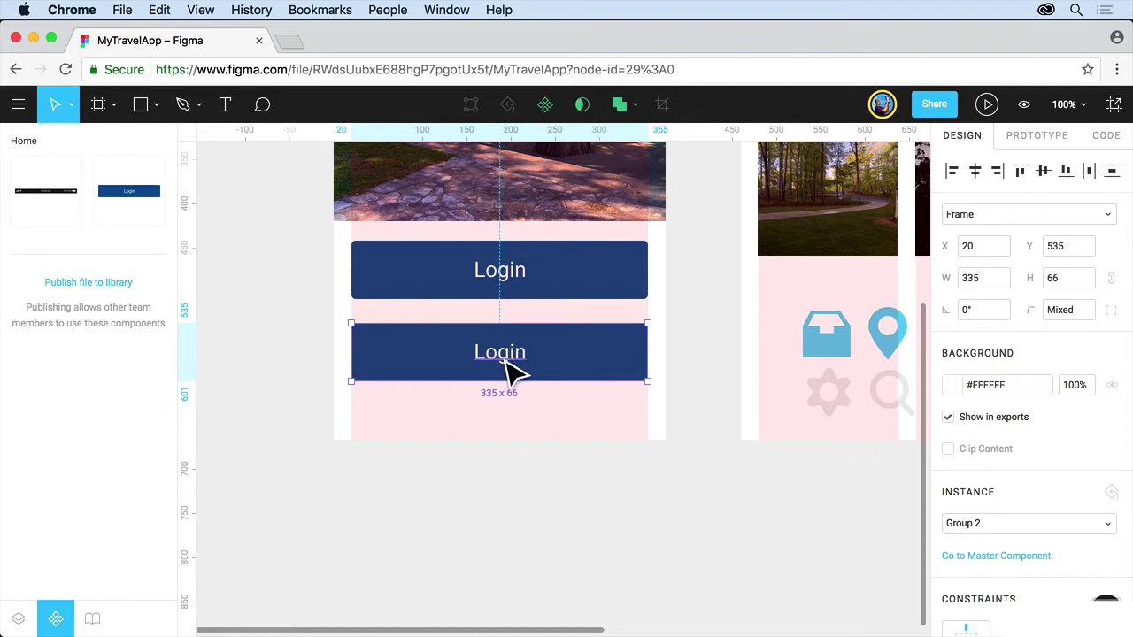
# - Relabel the second button instance from Login to 'Sign up'
pyautogui.doubleClick(507, 363)
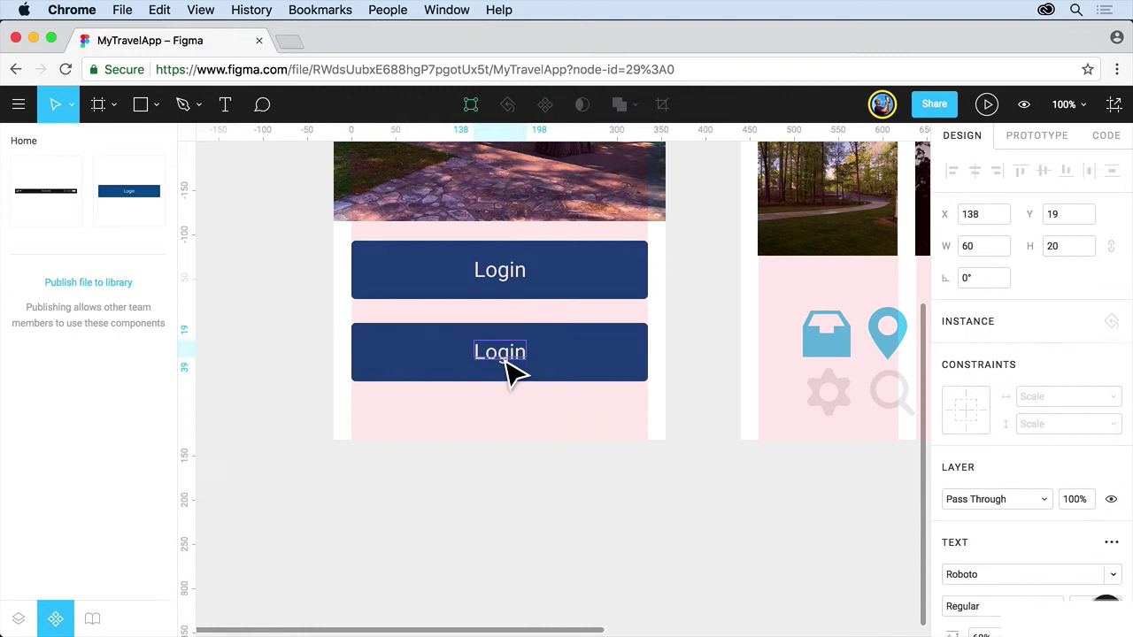
pyautogui.doubleClick(495, 351)
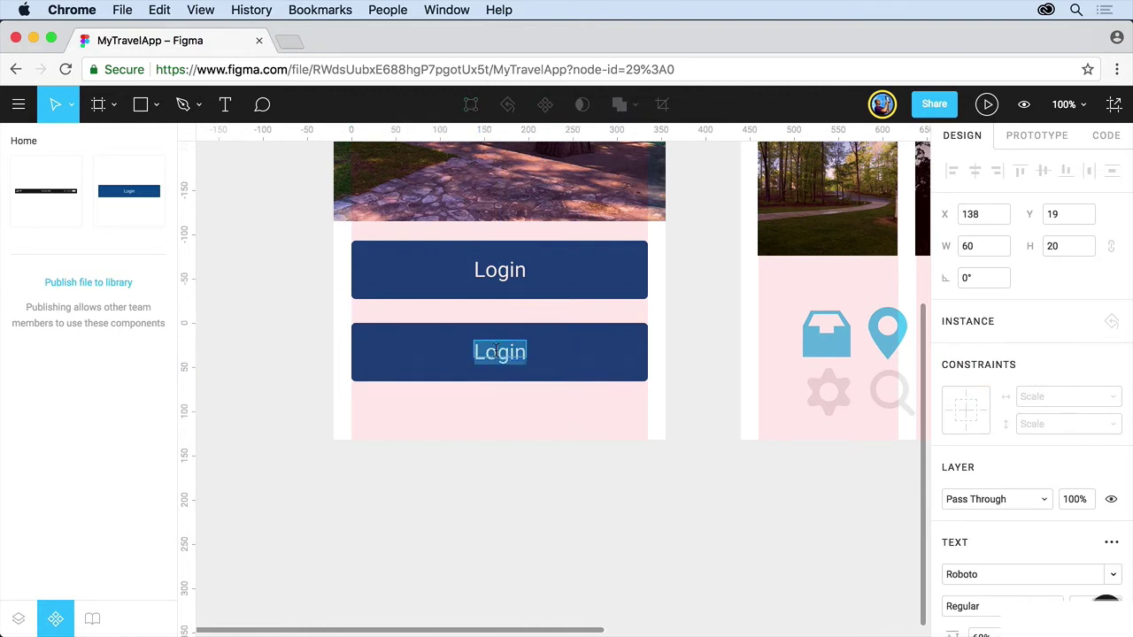
pyautogui.write('Soig')
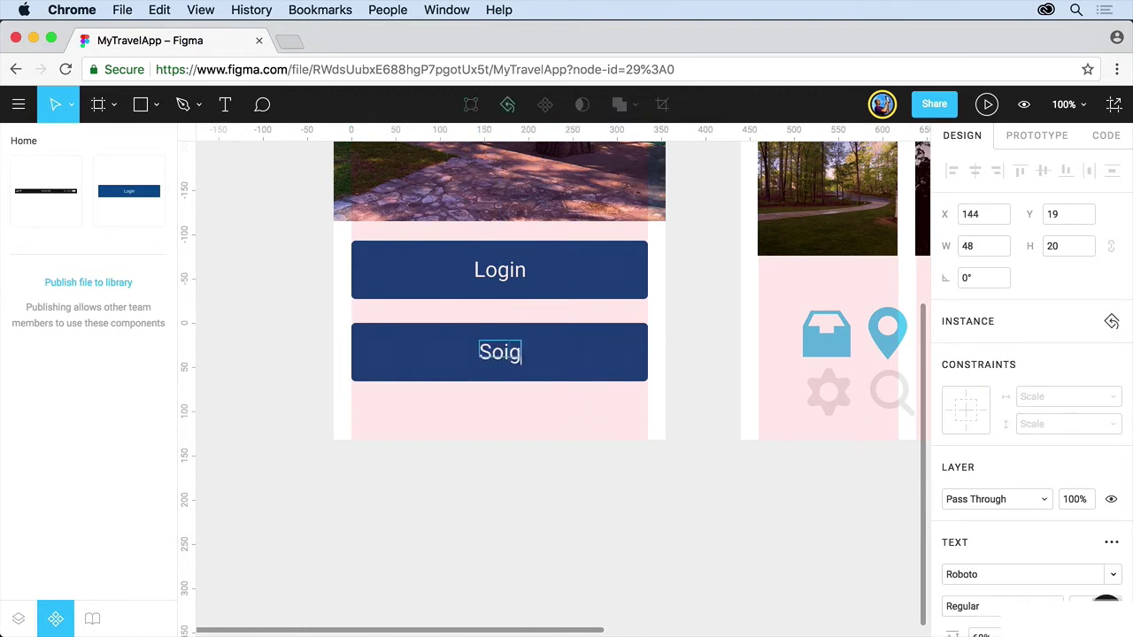
pyautogui.write('n')
pyautogui.press('BackSpace')
pyautogui.press('BackSpace')
pyautogui.press('BackSpace')
pyautogui.press('BackSpace')
pyautogui.write('ign up')
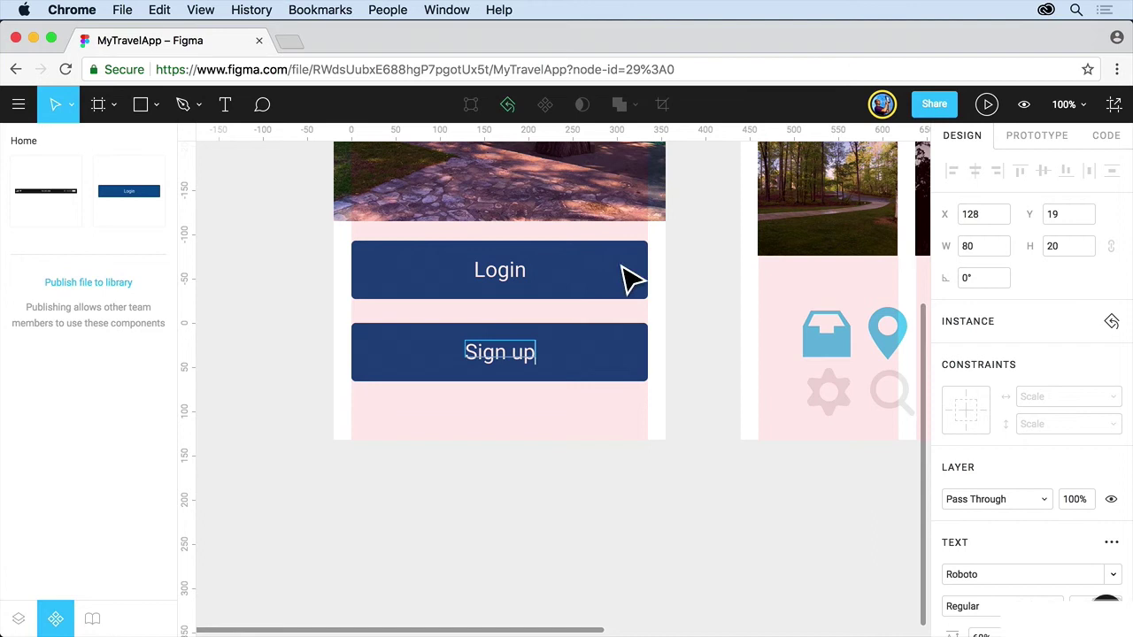
pyautogui.press('Escape')
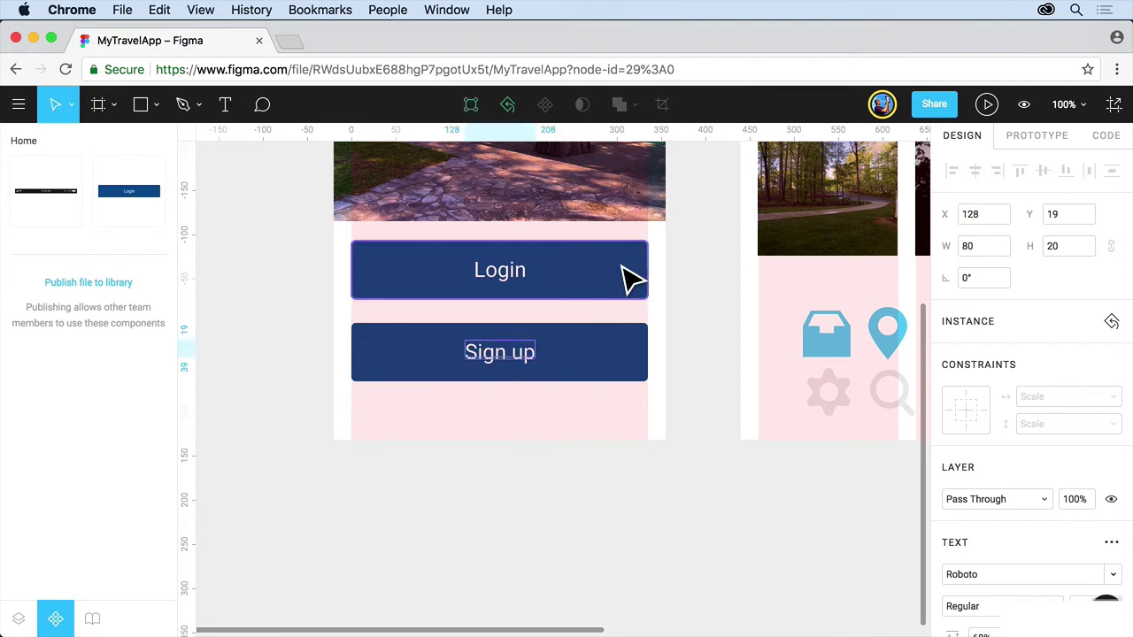
# - Change the Login button's fill to the lighter blue #2D9CDB
pyautogui.click(630, 280)
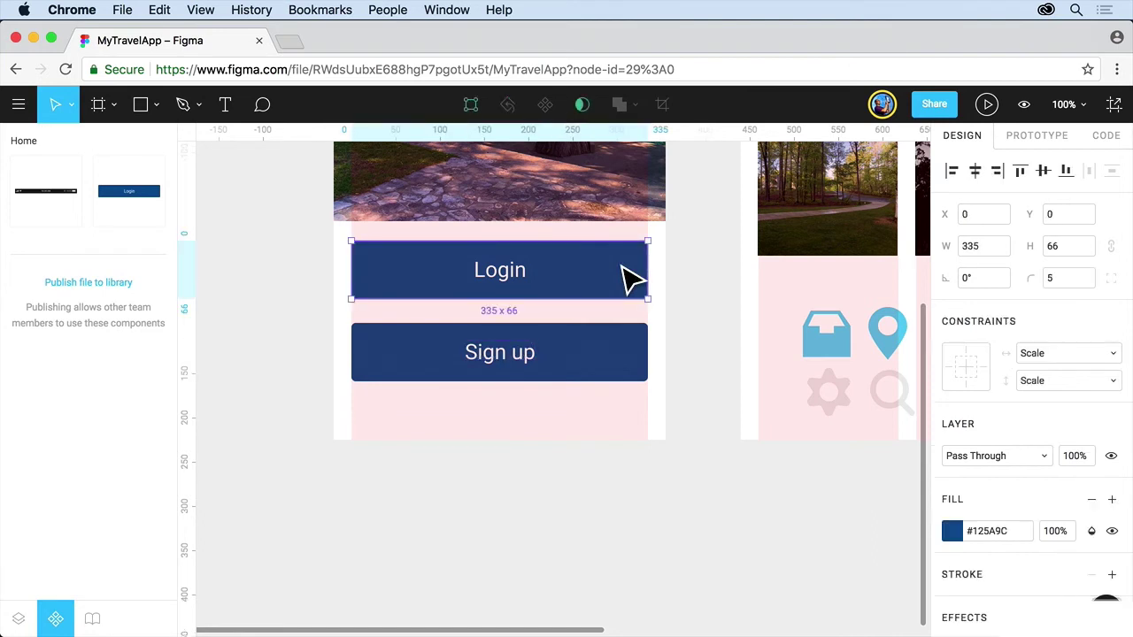
pyautogui.click(951, 531)
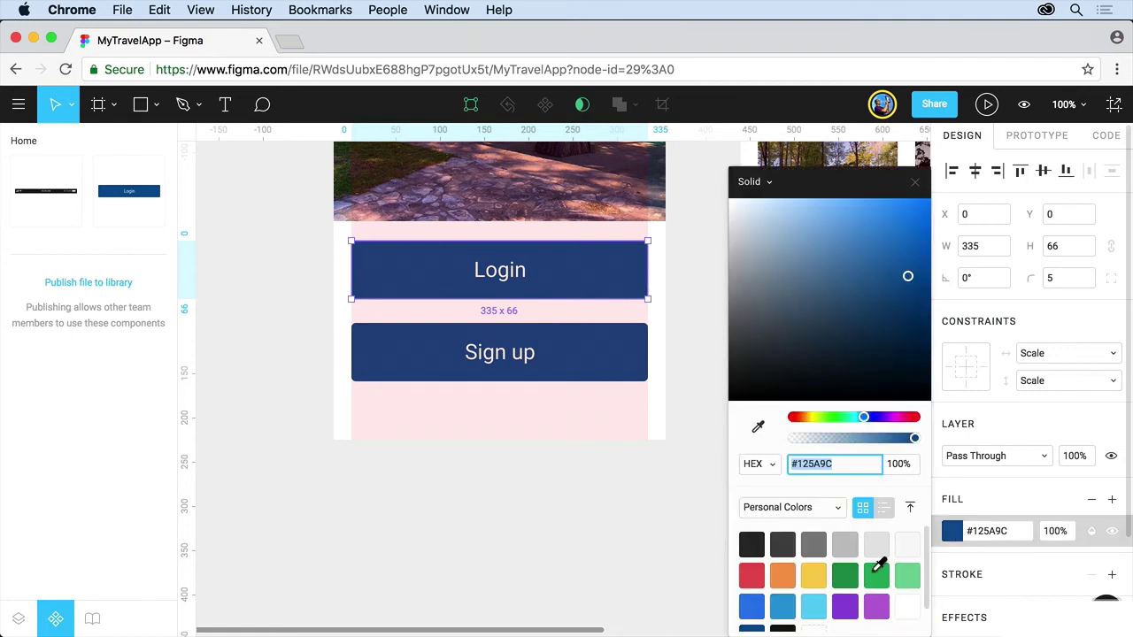
pyautogui.click(782, 606)
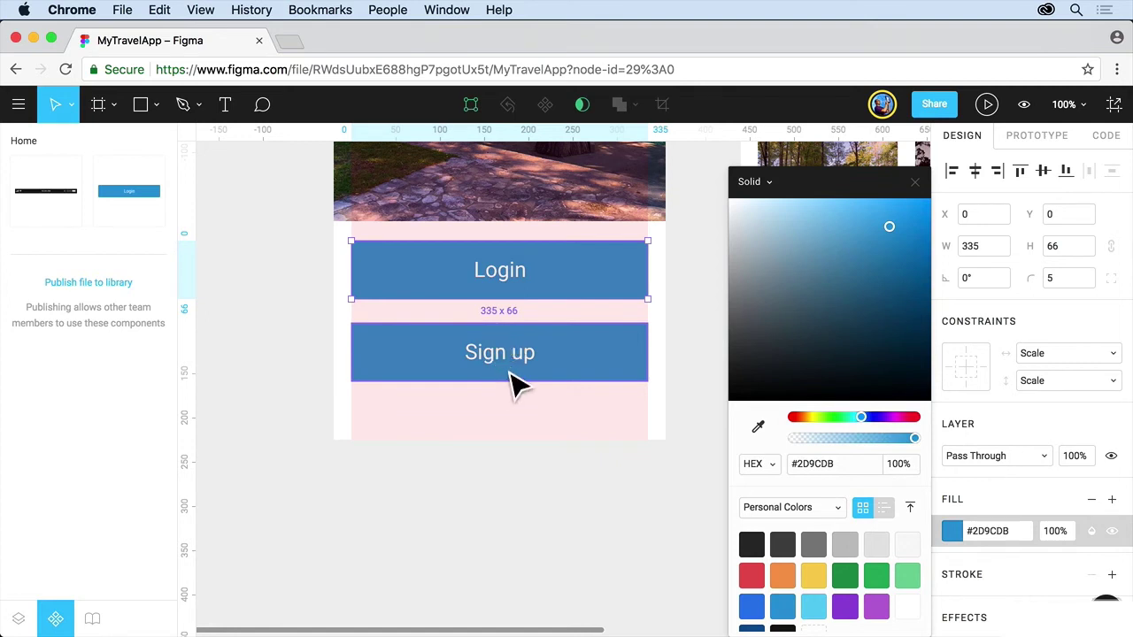
pyautogui.click(539, 435)
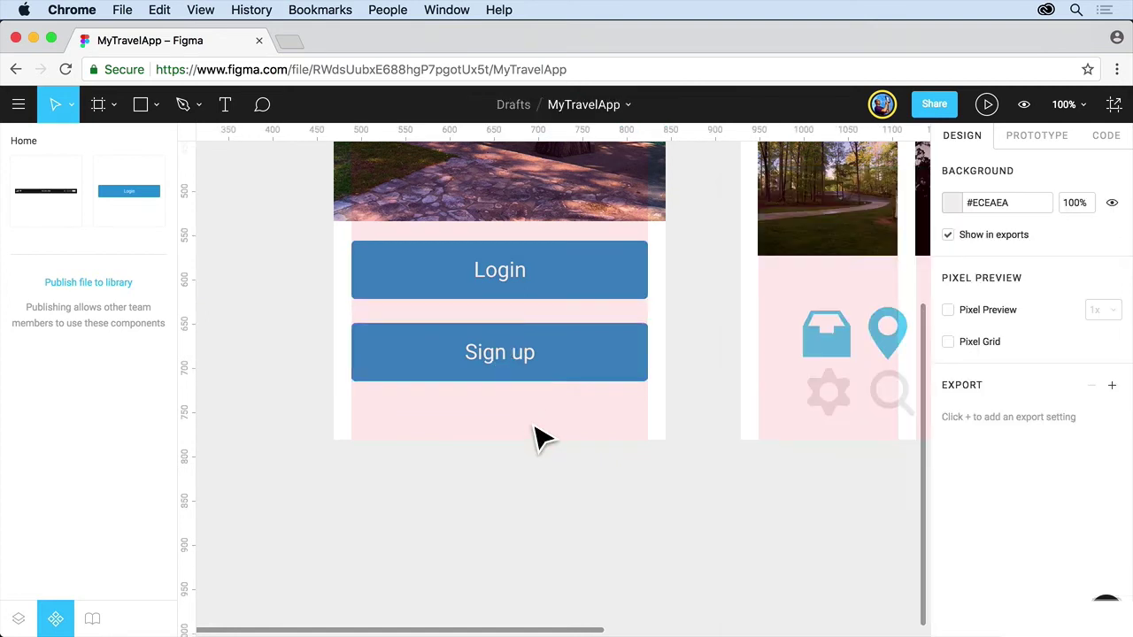
# - Test-edit the master button label, replacing Login with 'ergetg'
pyautogui.click(520, 286)
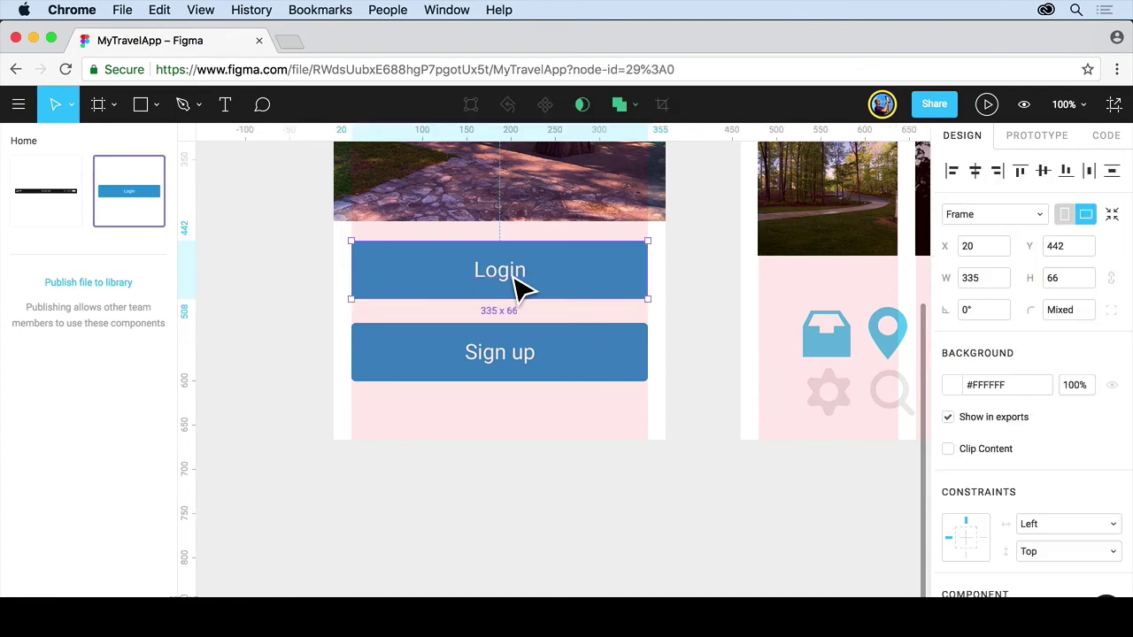
pyautogui.doubleClick(501, 285)
pyautogui.write('ergetg')
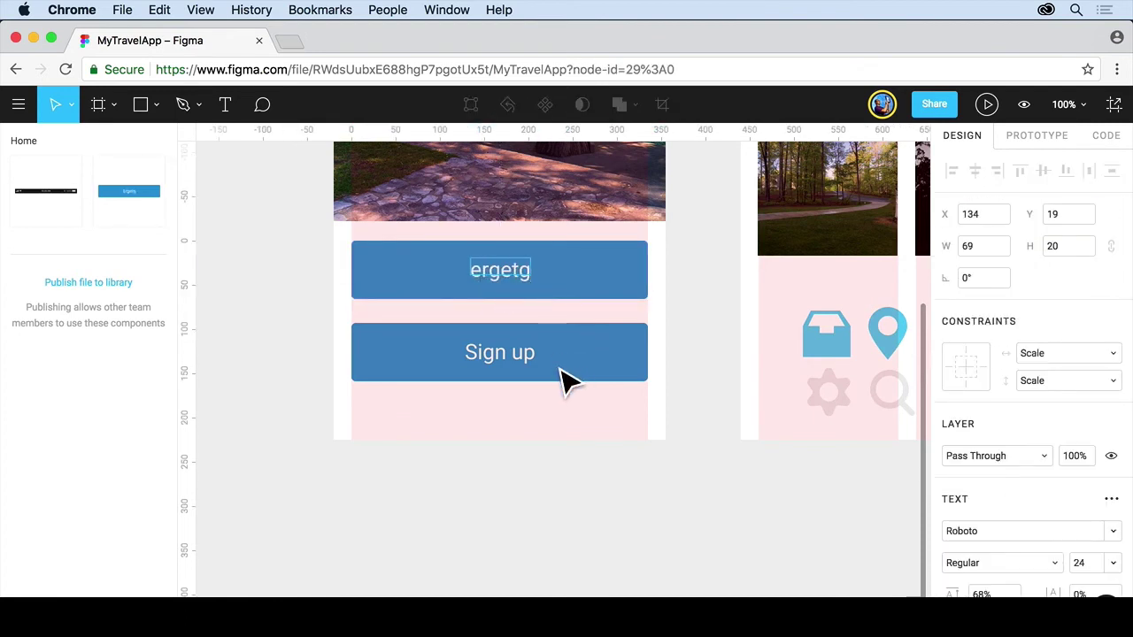
pyautogui.press('Escape')
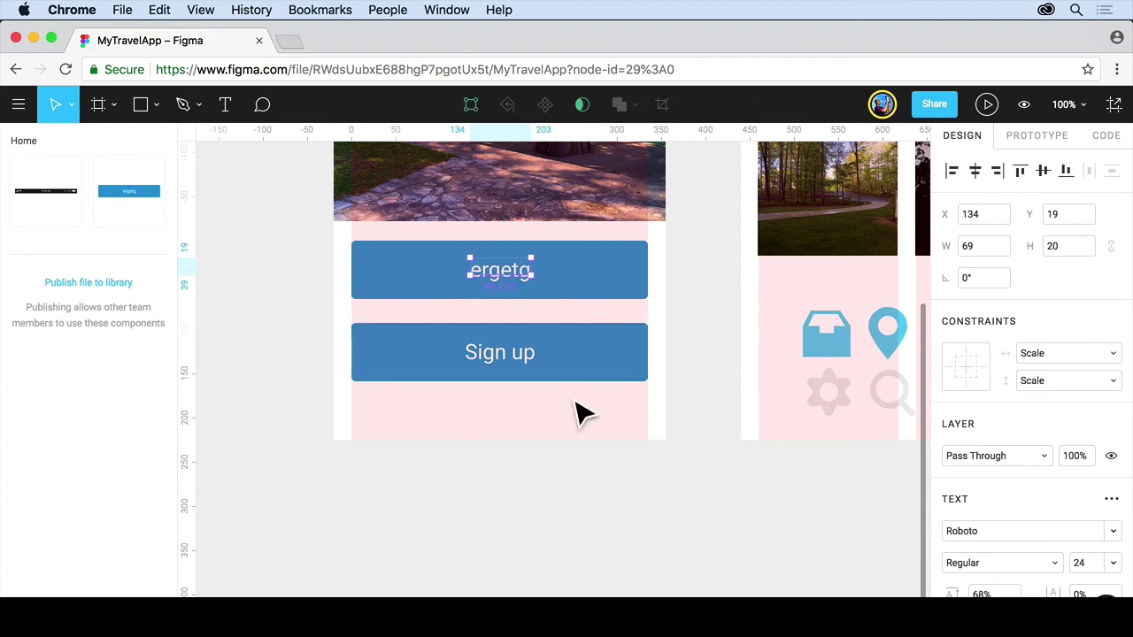
pyautogui.press('Return')
# - Restore the button label to 'Login' and shift the Home background image up slightly
pyautogui.write('Login')
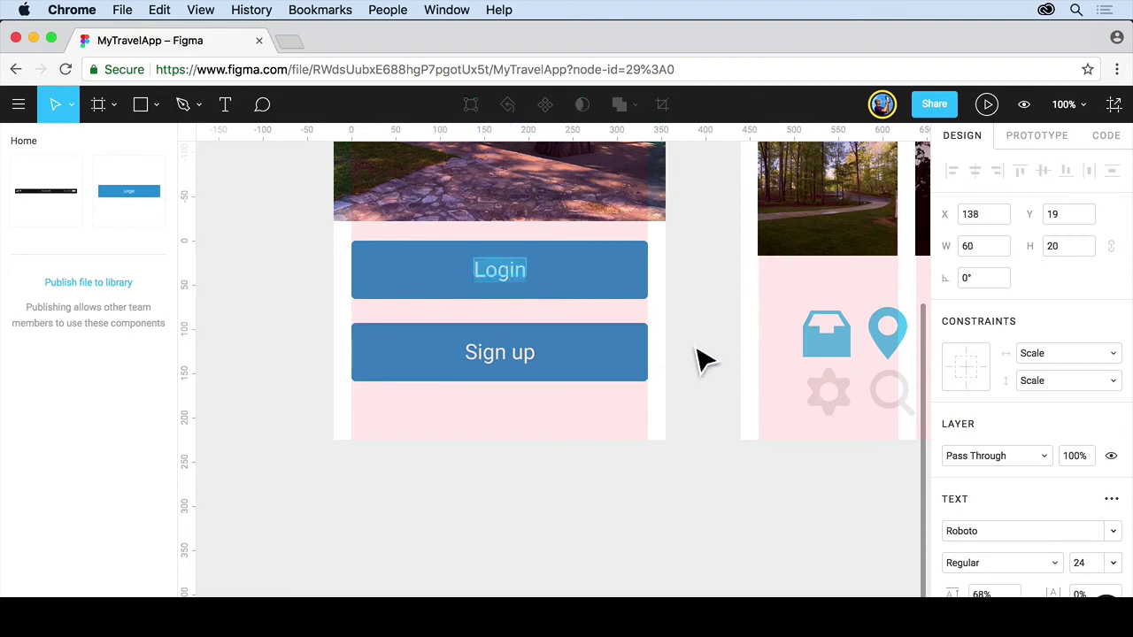
pyautogui.click(699, 359)
pyautogui.hotkey('shift', '1')
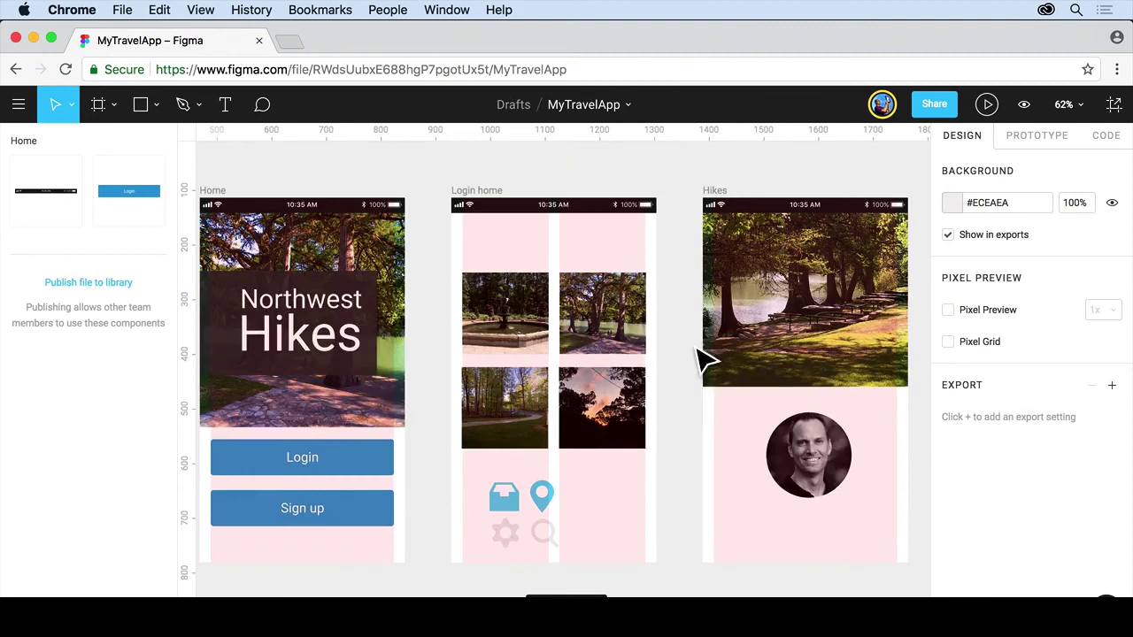
pyautogui.click(366, 250)
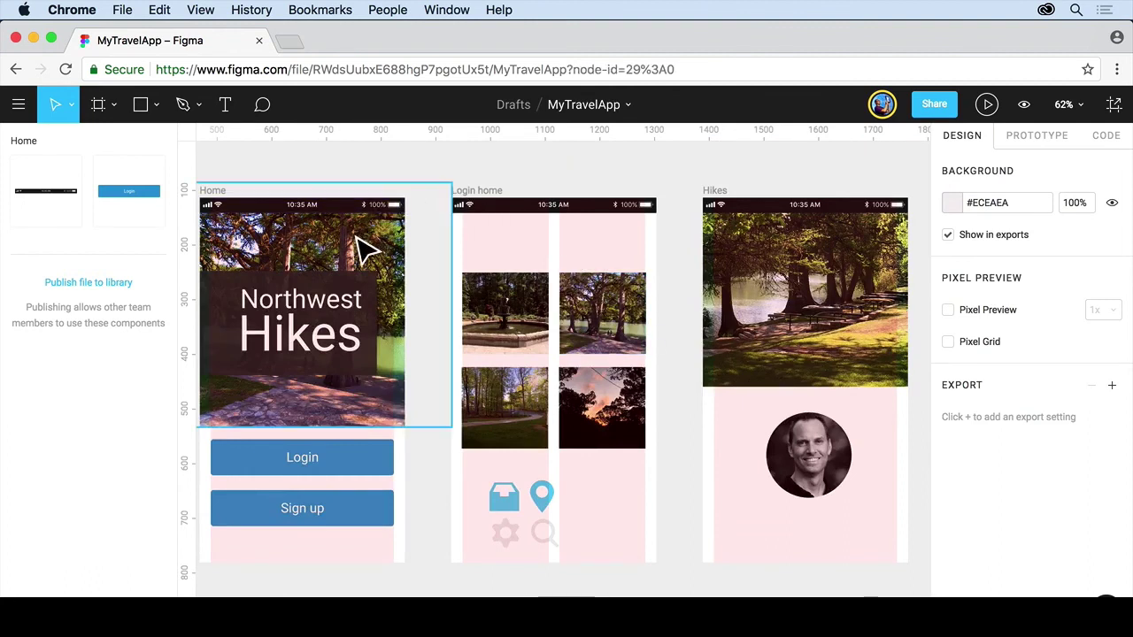
pyautogui.moveTo(366, 245); pyautogui.dragTo(361, 232)
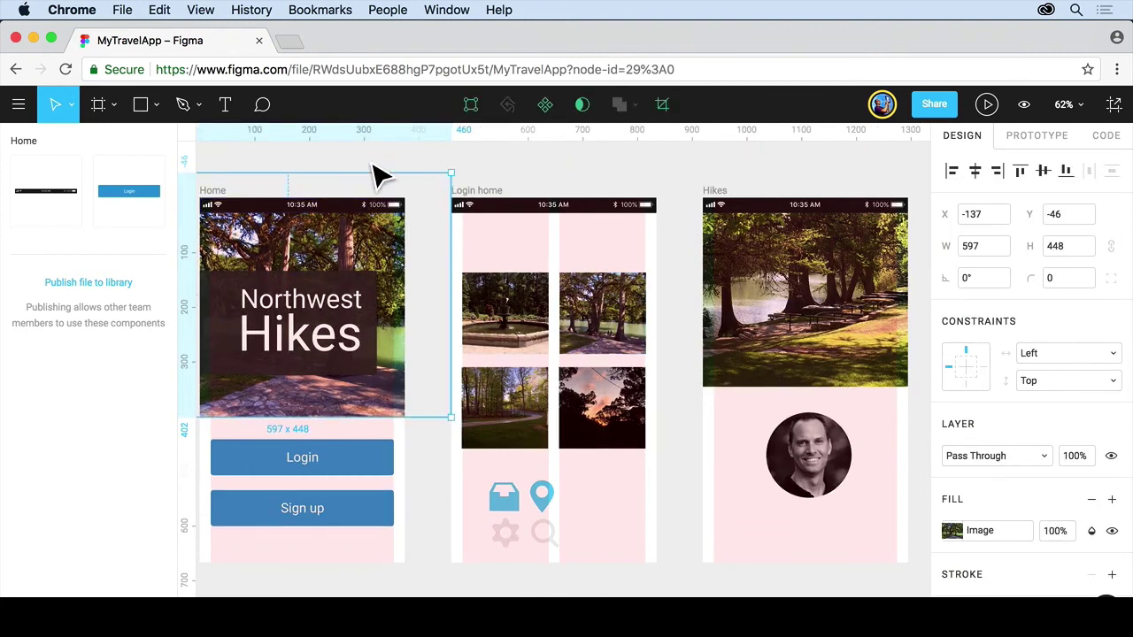
pyautogui.click(374, 177)
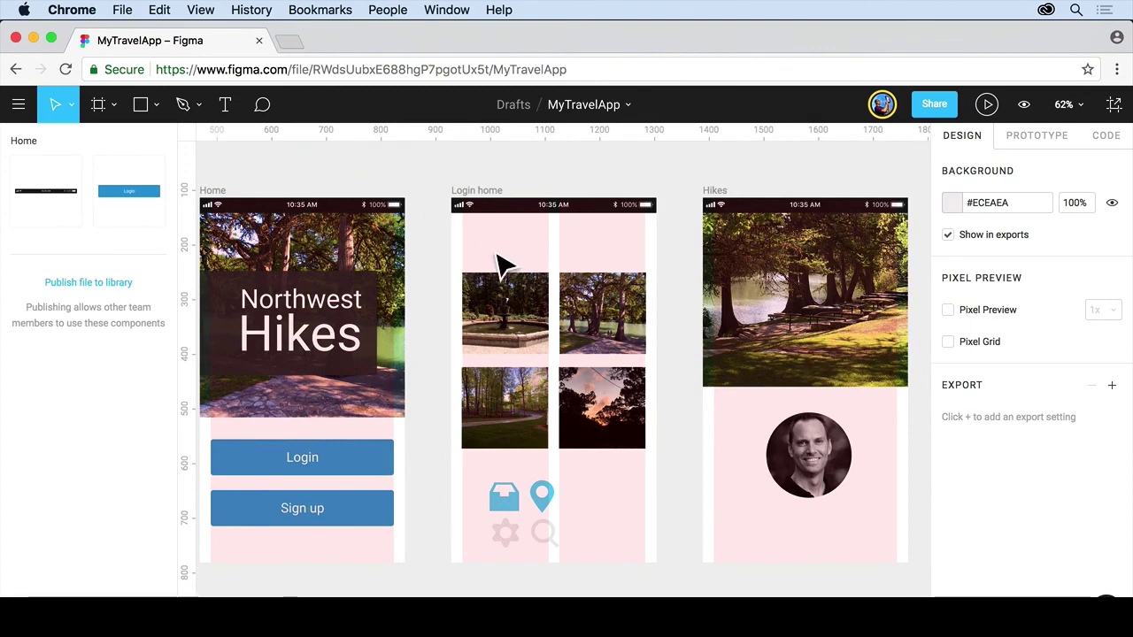
# - Move the four Login home photos upward, closer to the status bar
pyautogui.click(475, 281)
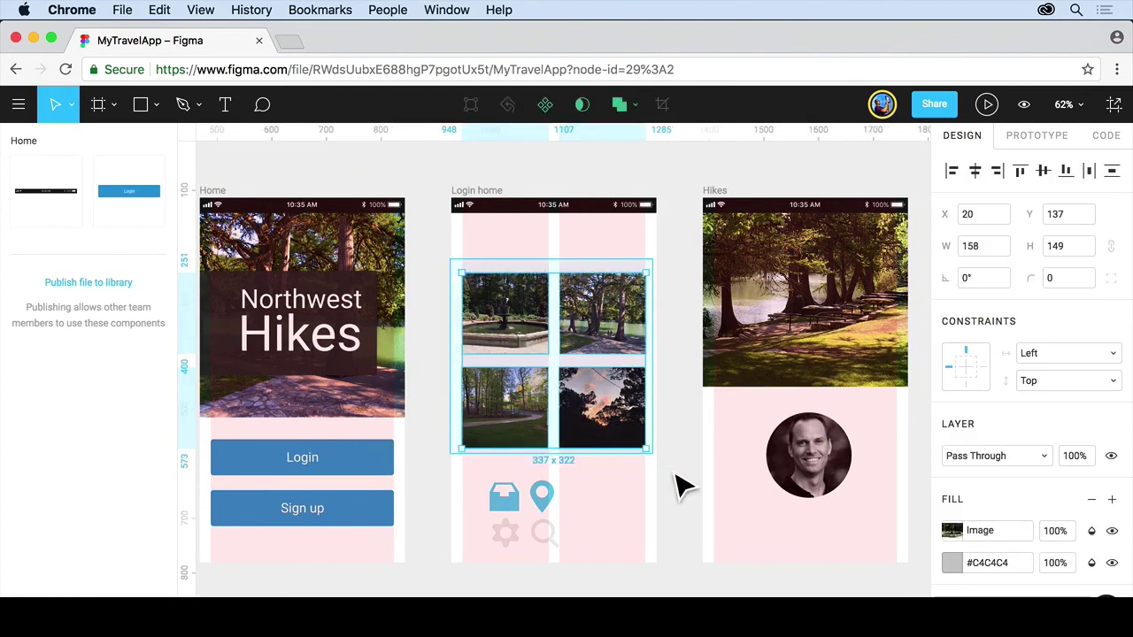
pyautogui.press('super+a')
pyautogui.moveTo(620, 395); pyautogui.dragTo(634, 385)
pyautogui.hotkey('shift', 'Up')
pyautogui.hotkey('shift', 'Up')
pyautogui.hotkey('shift', 'Up')
pyautogui.hotkey('shift', 'Up')
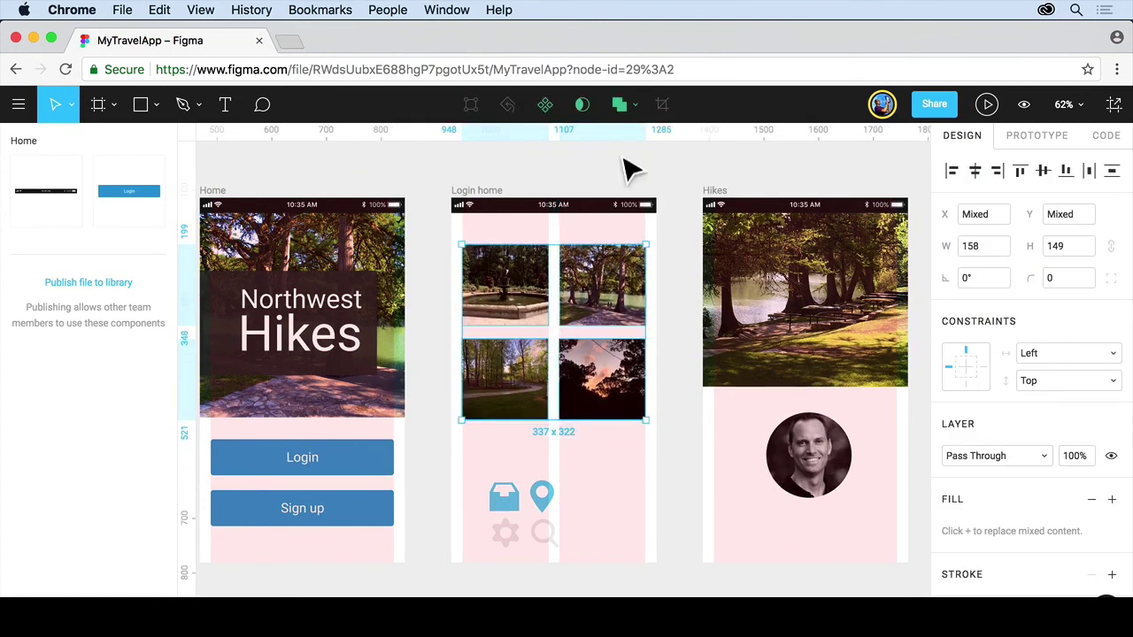
pyautogui.click(624, 180)
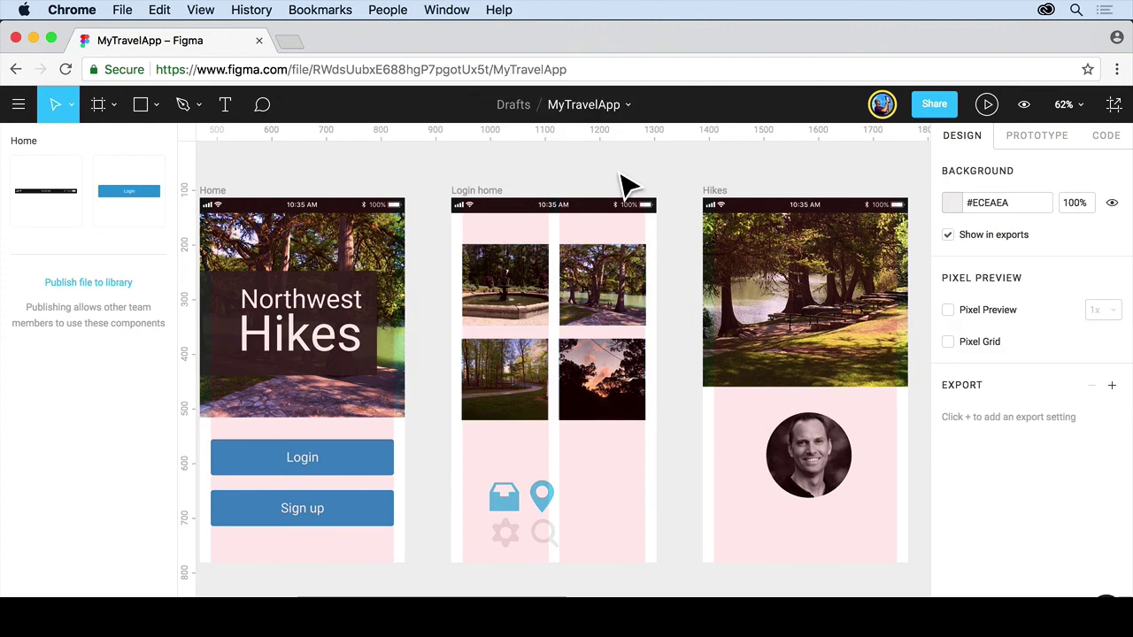